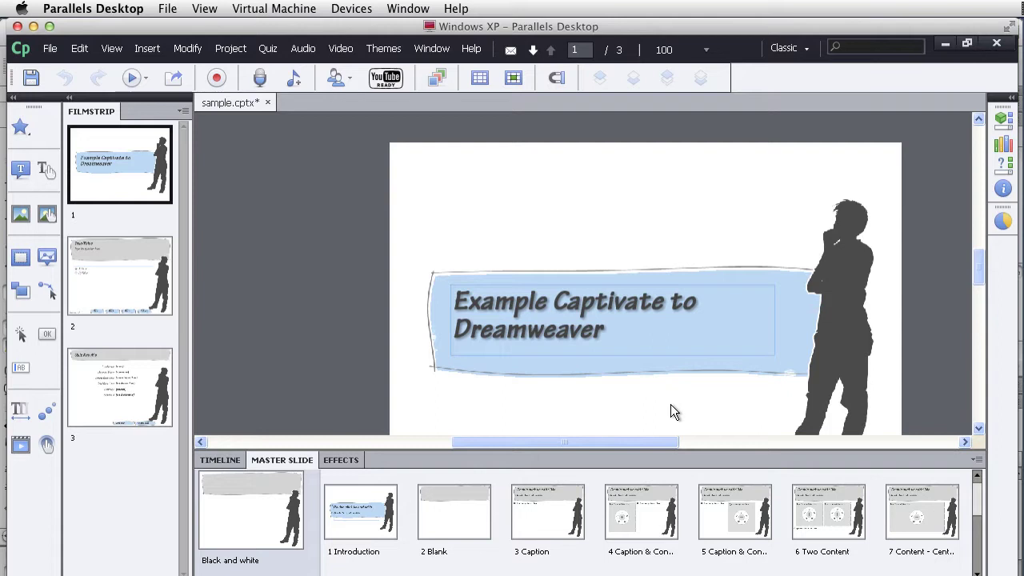
Step: Look through the three slides of the sample project: the title slide, the True/False question and the Quiz Results slide
left_click(137, 287)
left_click(136, 195)
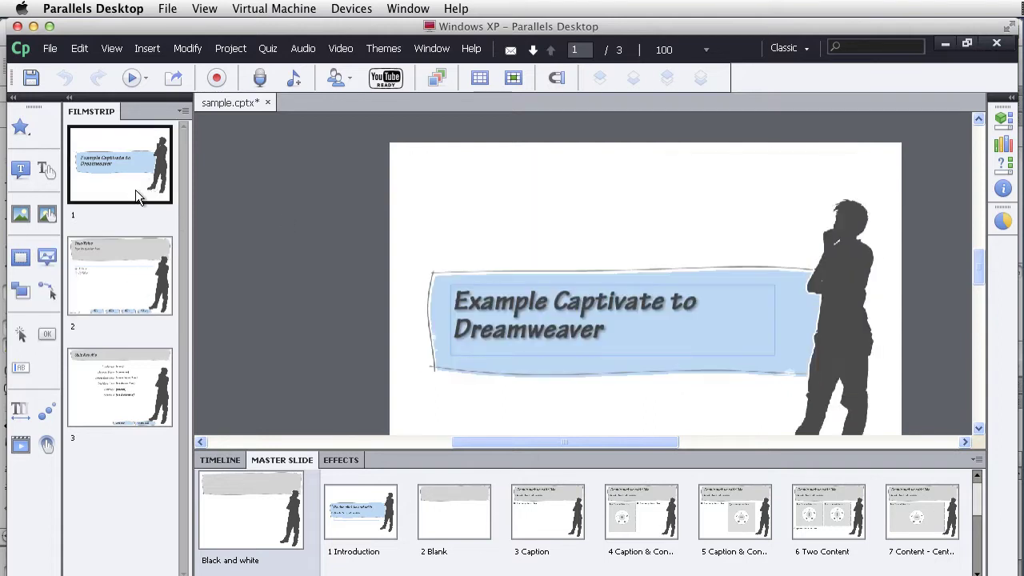
left_click(128, 281)
left_click(128, 376)
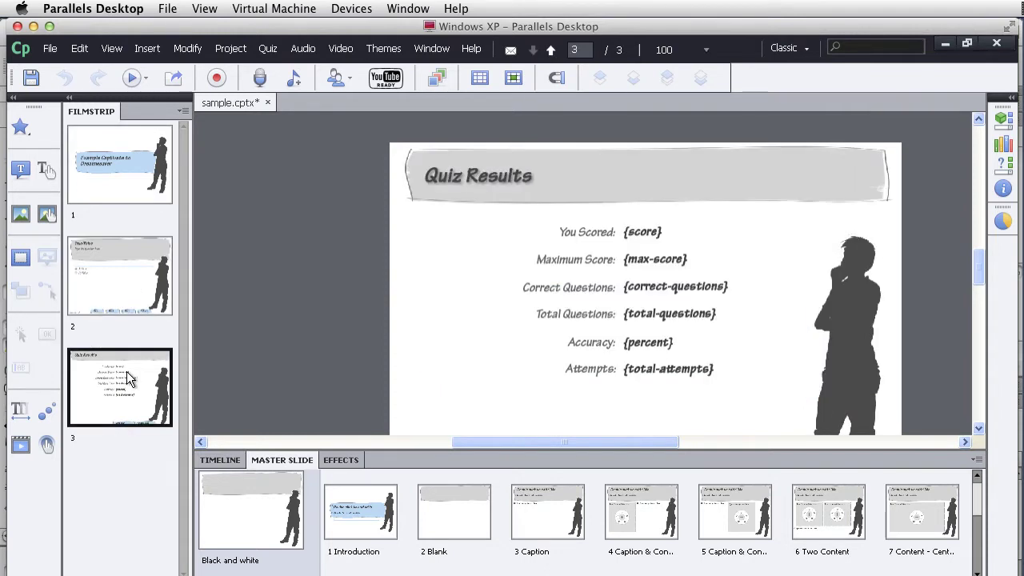
left_click(111, 193)
left_click(108, 274)
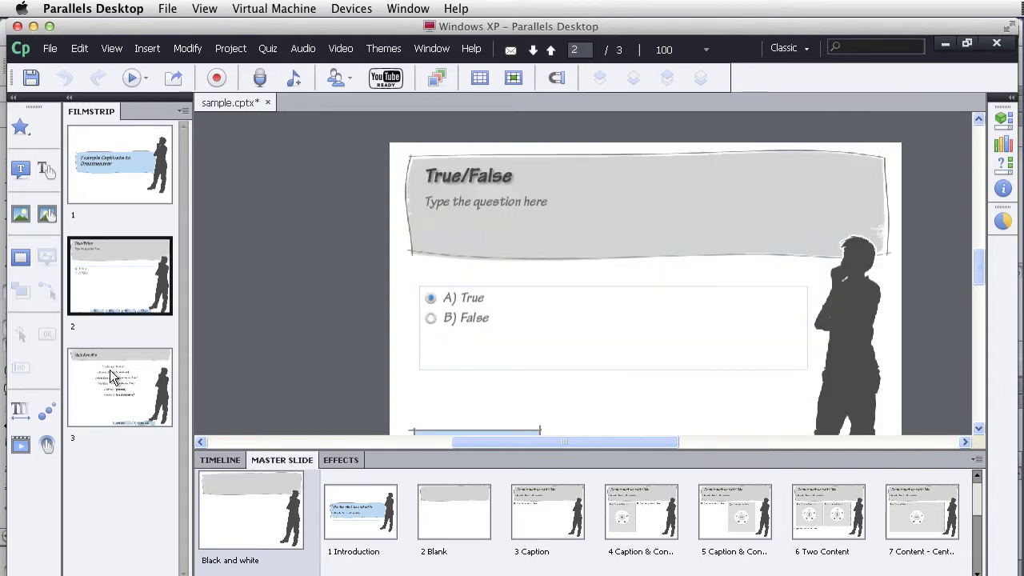
left_click(112, 392)
left_click(112, 186)
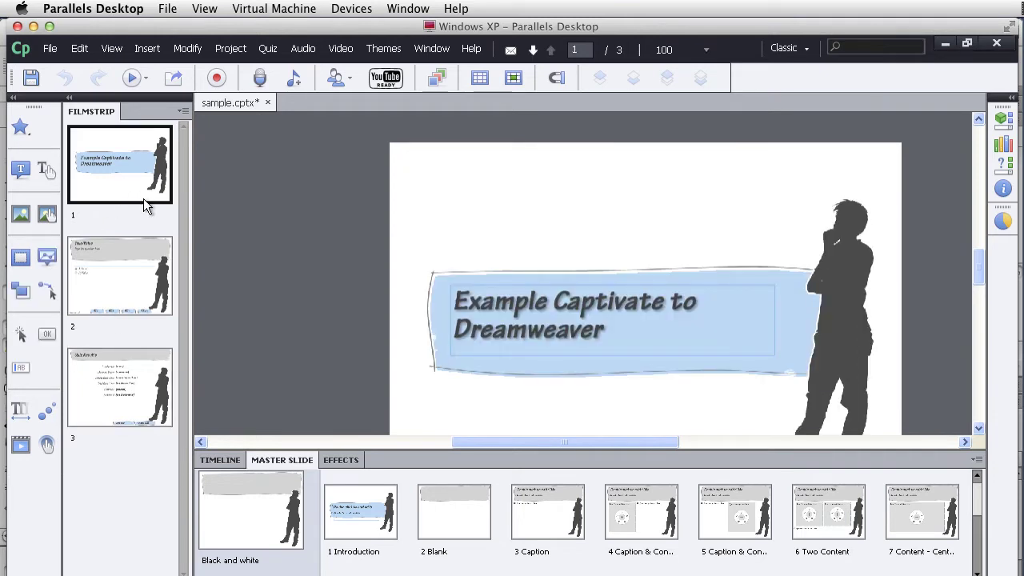
Step: Examine the SWF/HTML5 and FTP publishing options and the project resolution, and close the dialog without publishing
left_click(56, 52)
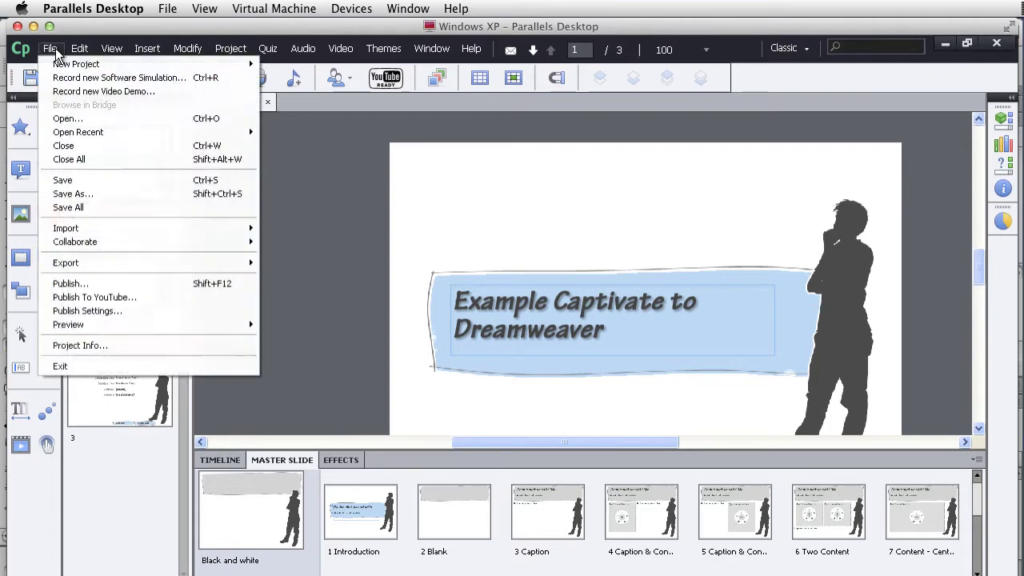
left_click(87, 288)
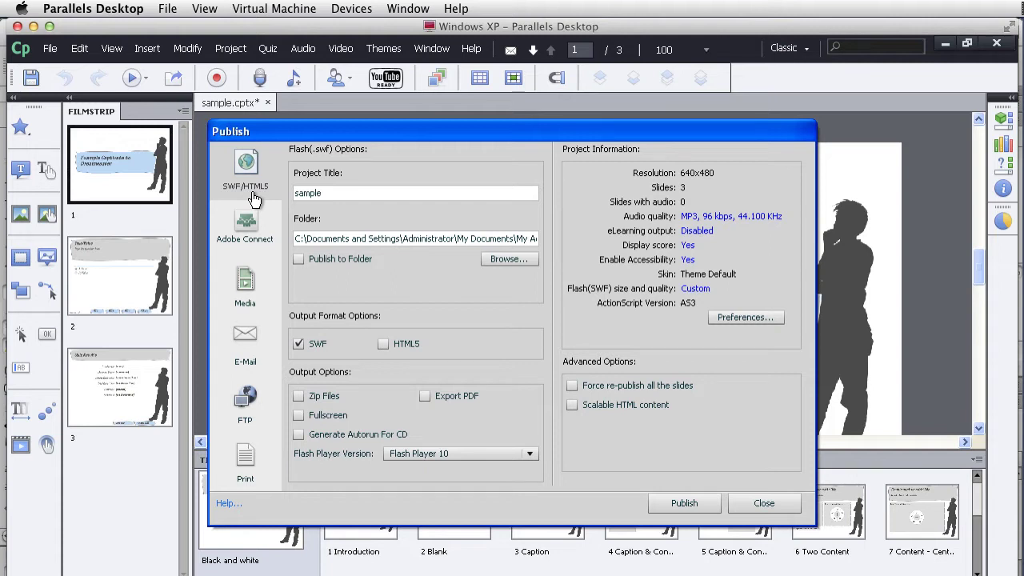
left_click(384, 344)
left_click(383, 343)
left_click(246, 402)
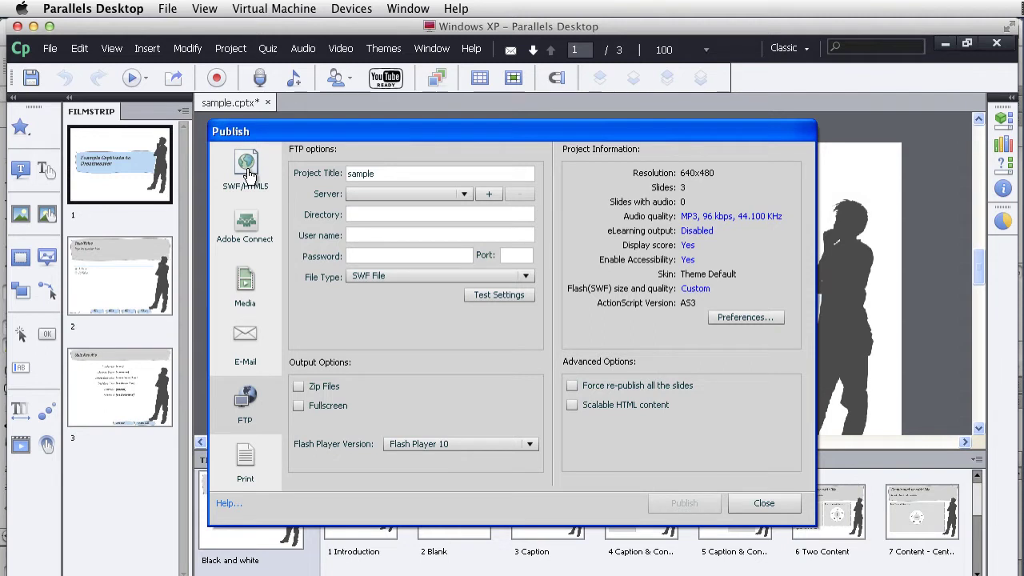
left_click(246, 168)
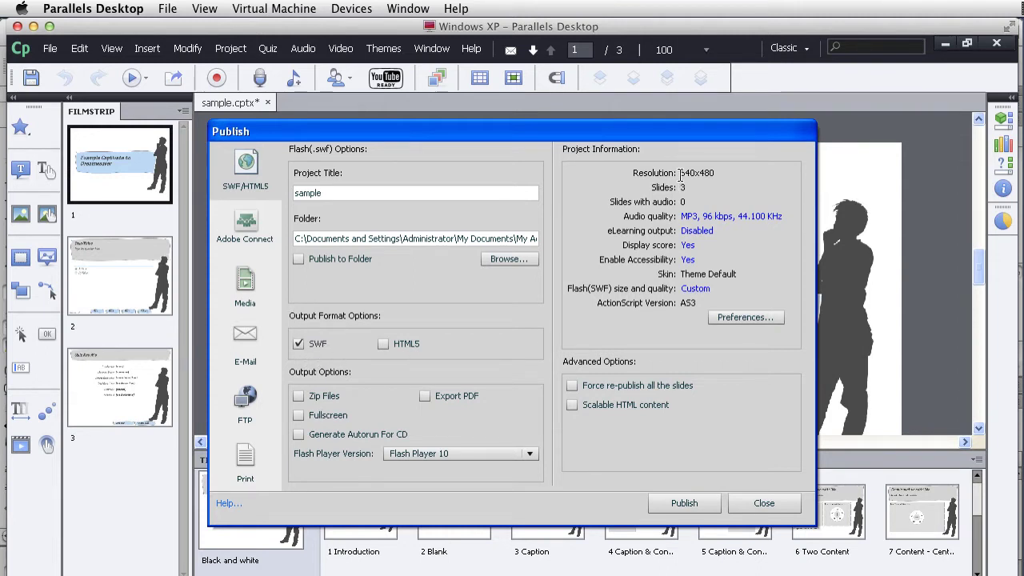
left_click_drag(681, 172, 713, 173)
left_click(756, 503)
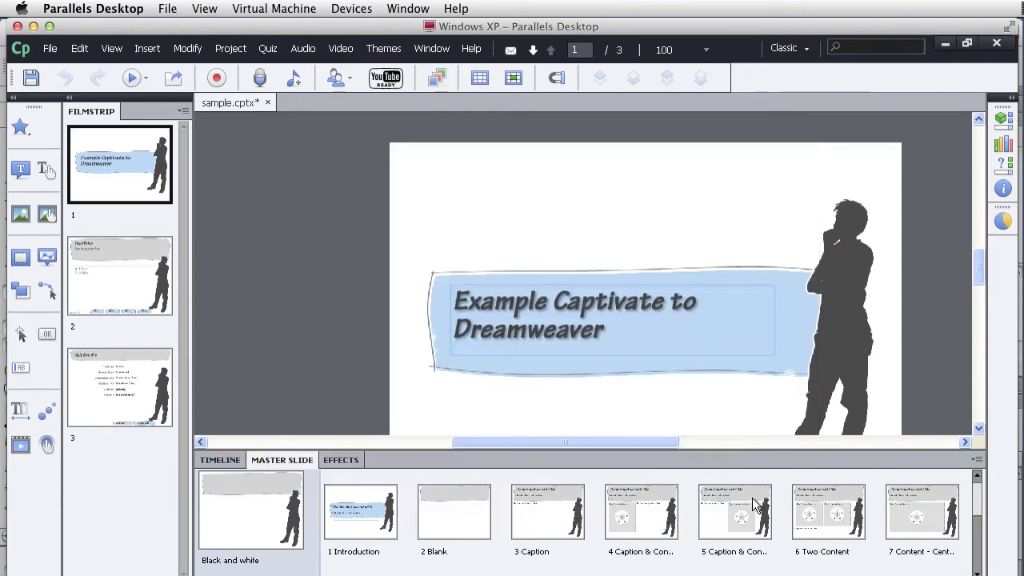
Step: Rescale the whole project to the preset size Apple iPad Landscape (1024 x 672), with all objects rescaled to fit
left_click(223, 49)
mouse_move(189, 49)
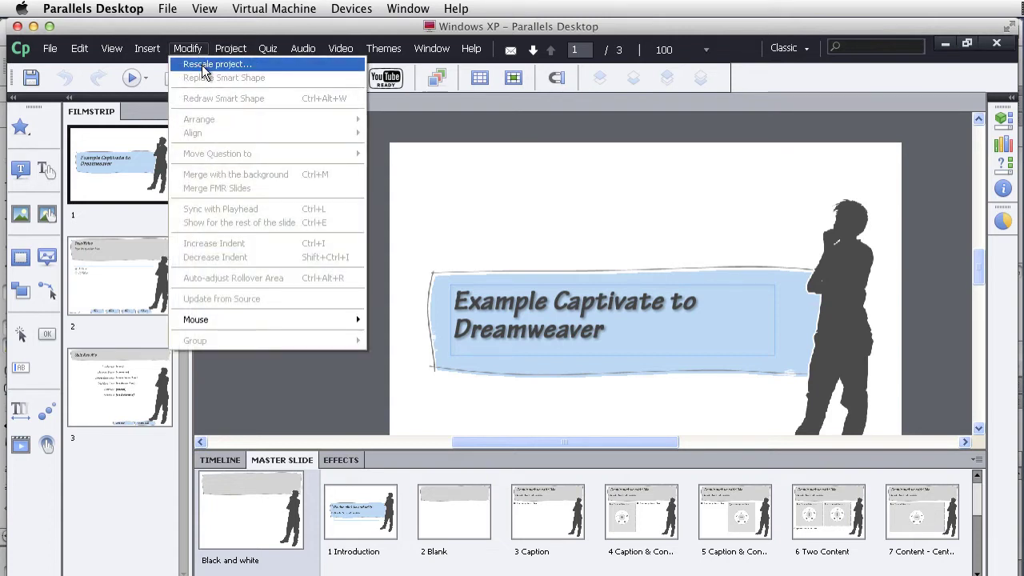
left_click(205, 64)
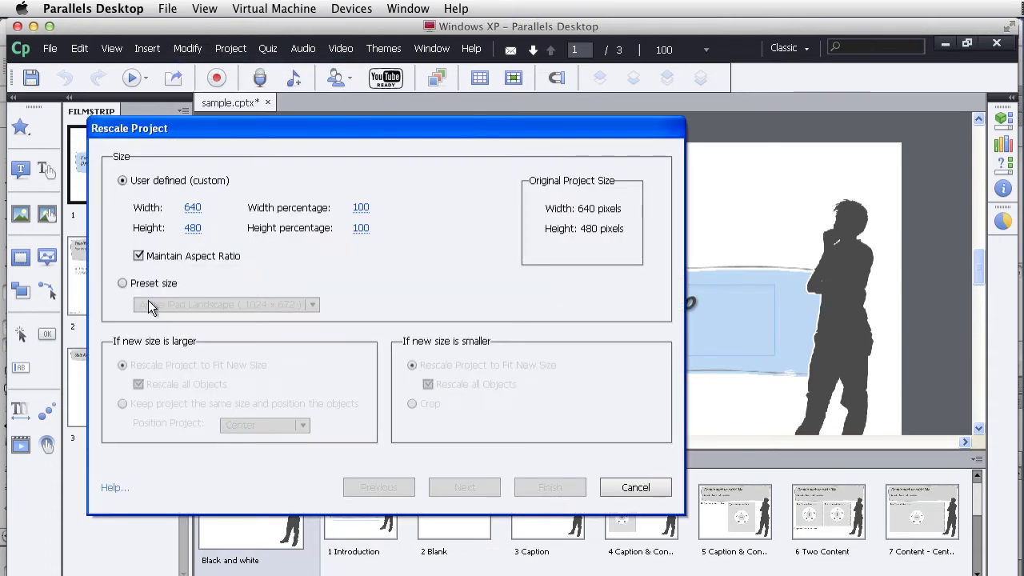
left_click(121, 287)
left_click(182, 311)
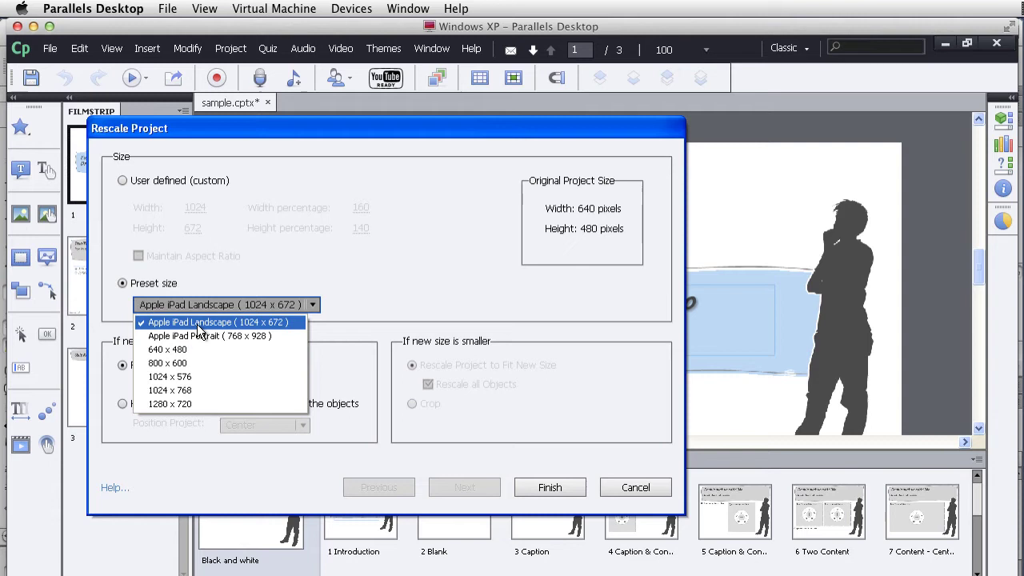
left_click(200, 324)
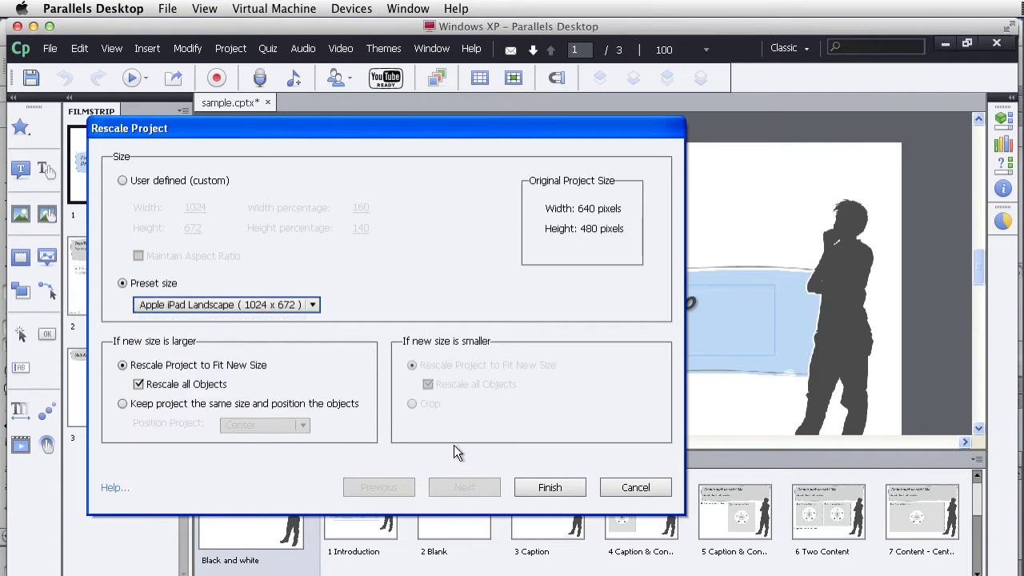
left_click(564, 489)
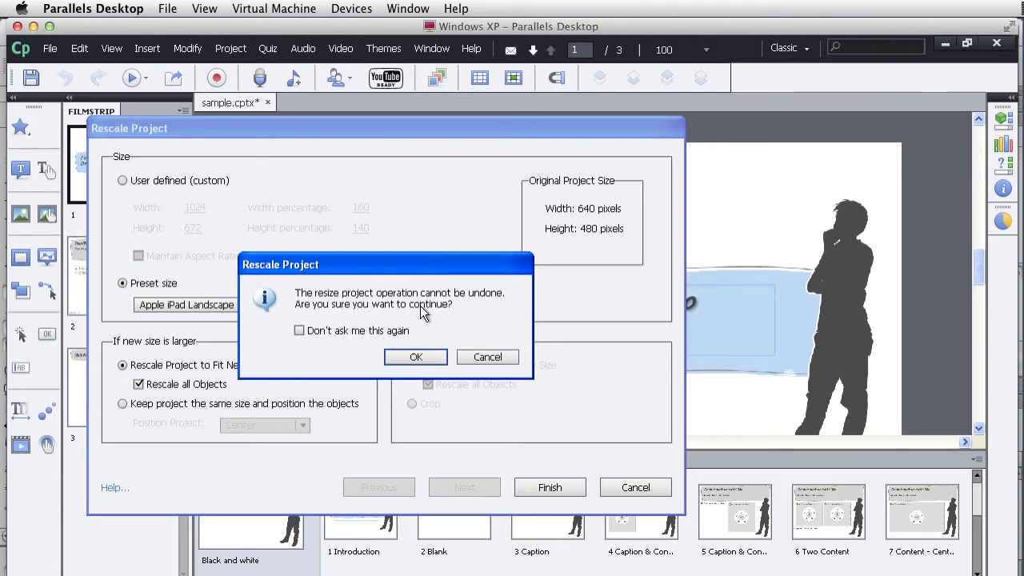
left_click(416, 359)
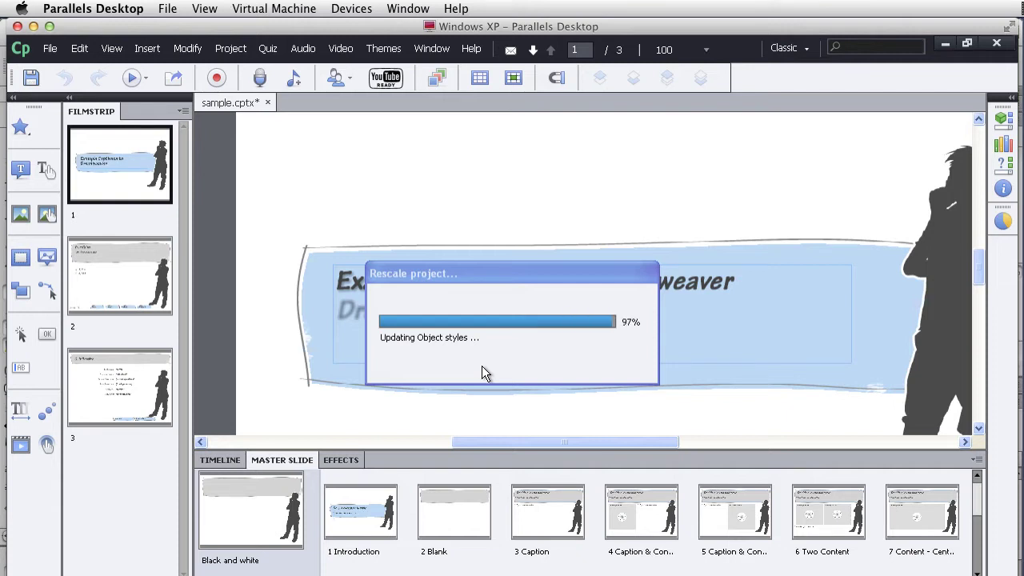
Step: Open the SWF/HTML5 publishing options for the rescaled project
left_click(50, 50)
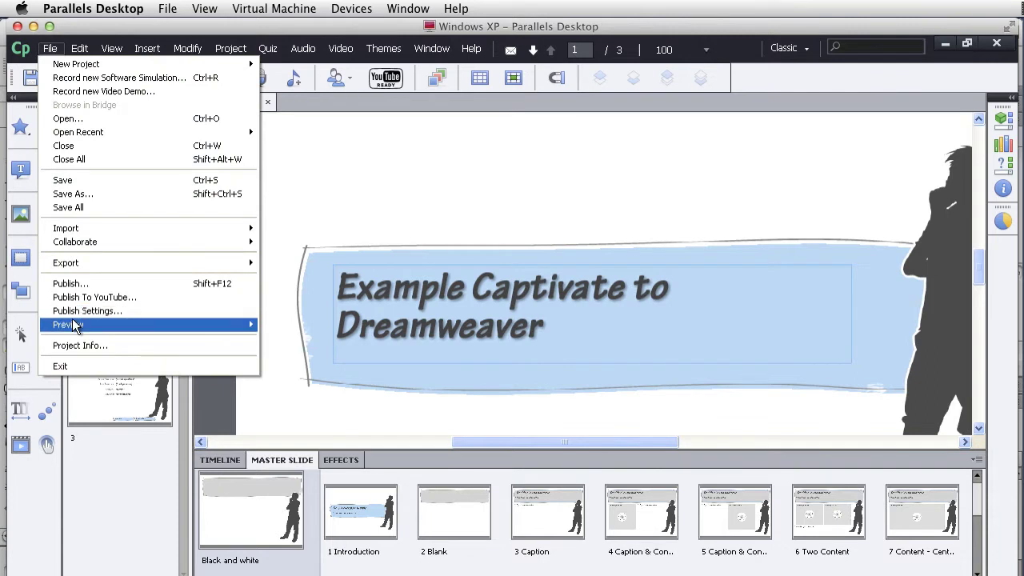
mouse_move(76, 326)
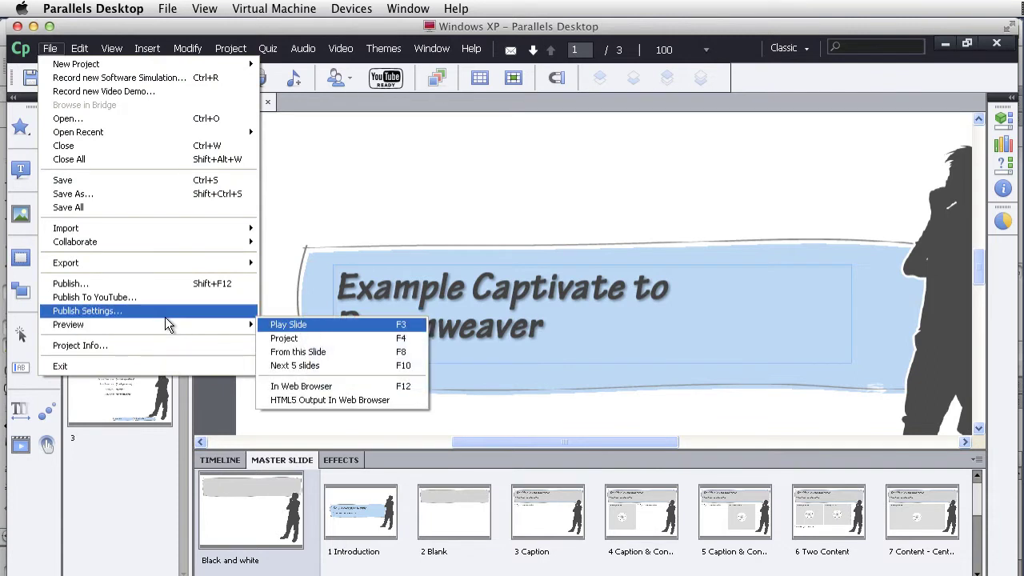
left_click(150, 284)
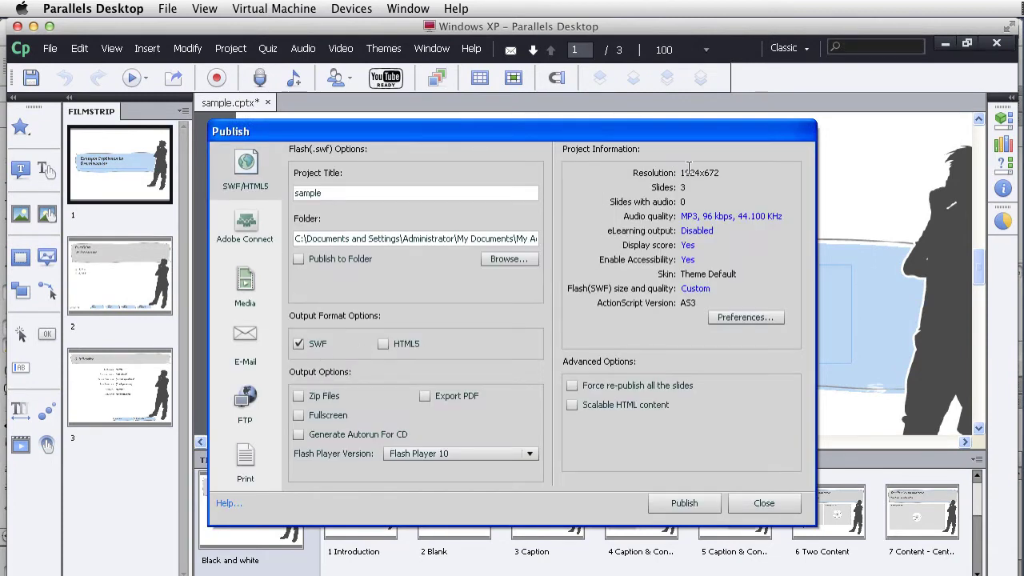
Step: Examine the project preferences for Information, SWF Size and Quality, Publish Settings, and Start and End, and leave them without changes
left_click(737, 317)
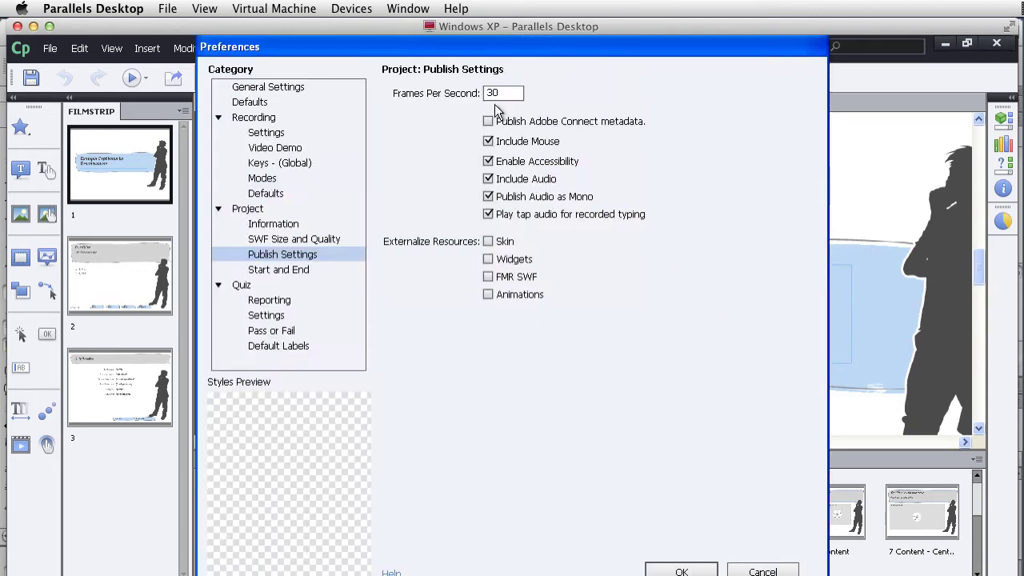
left_click(258, 226)
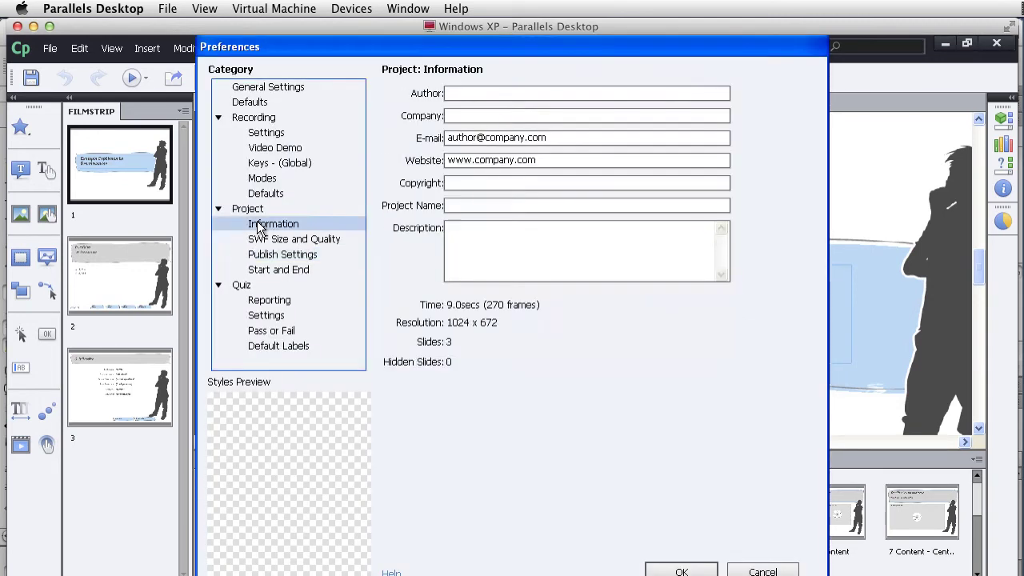
left_click(267, 241)
left_click(269, 255)
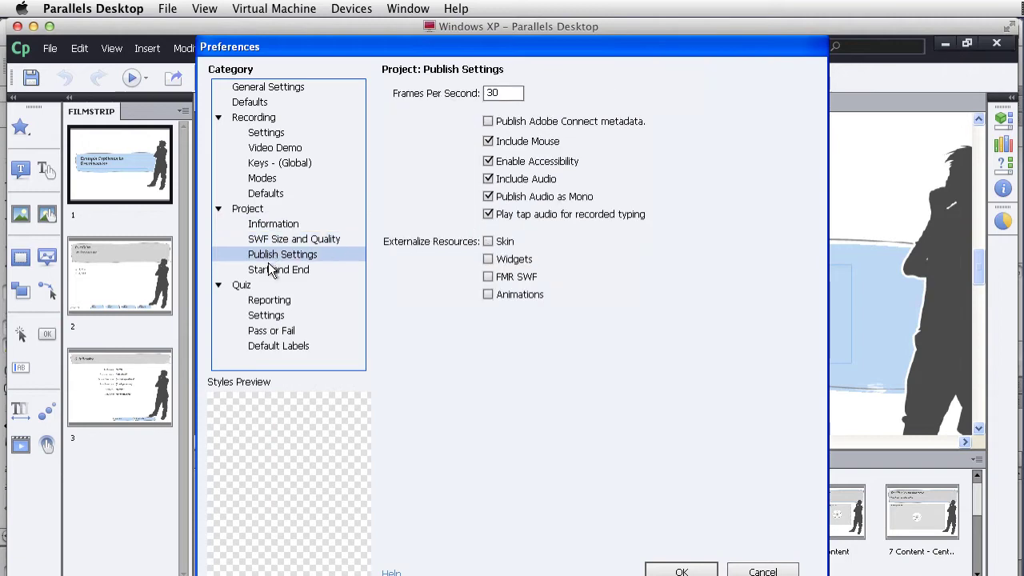
left_click(272, 225)
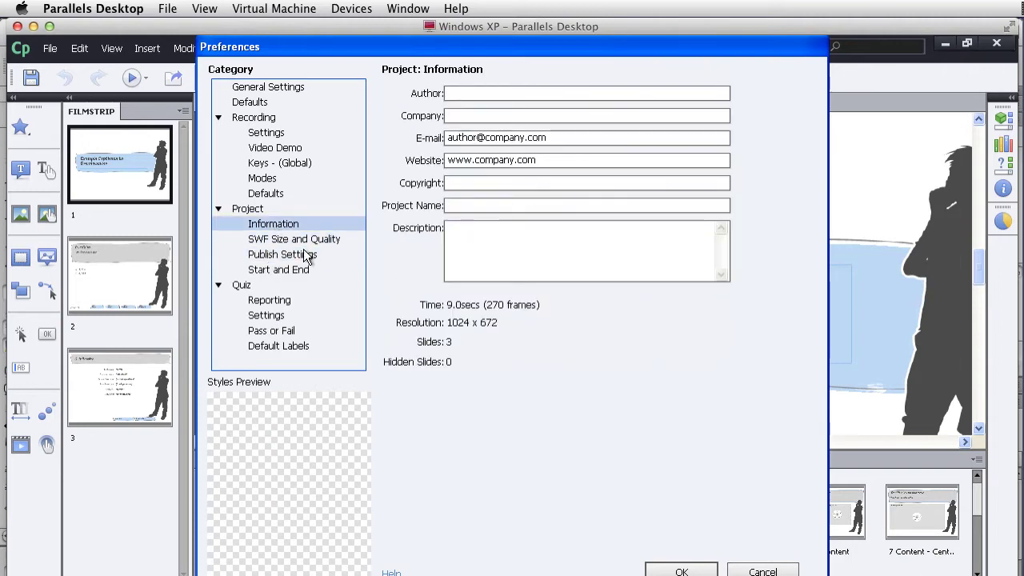
key("Down")
left_click(296, 258)
left_click(298, 271)
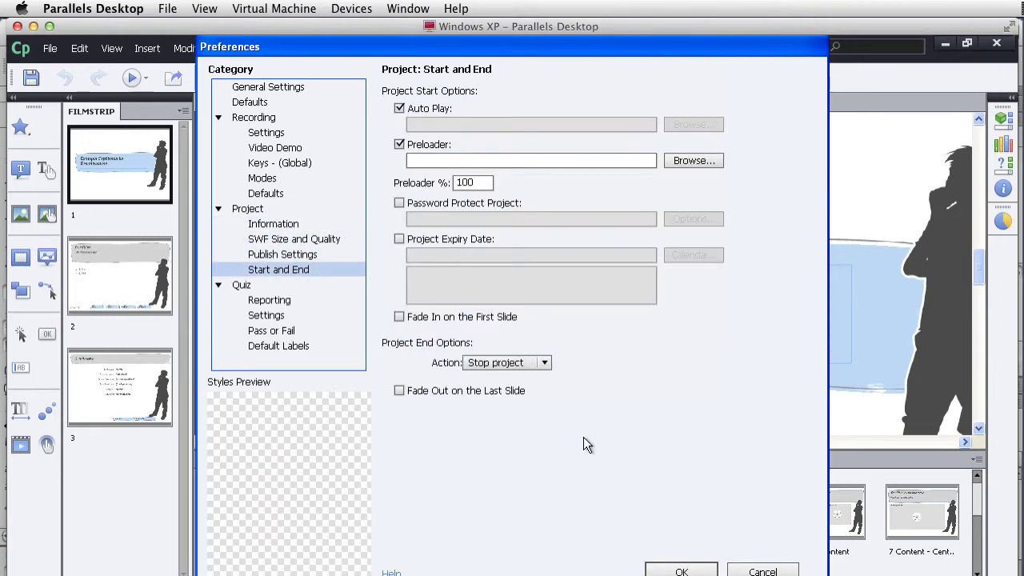
left_click(746, 571)
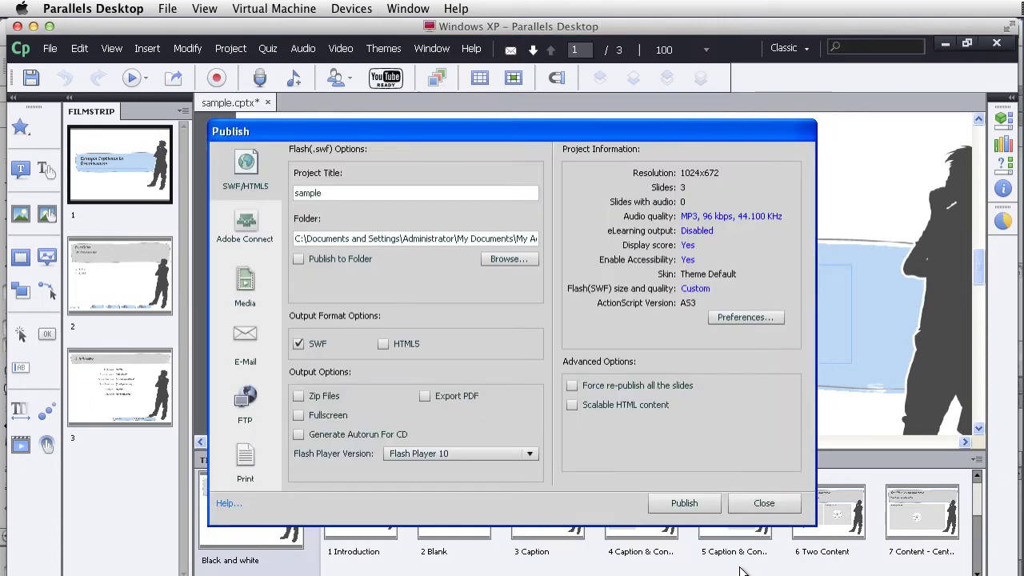
Step: Publish the sample project in SWF format and view the published output page in the web browser
left_click(672, 498)
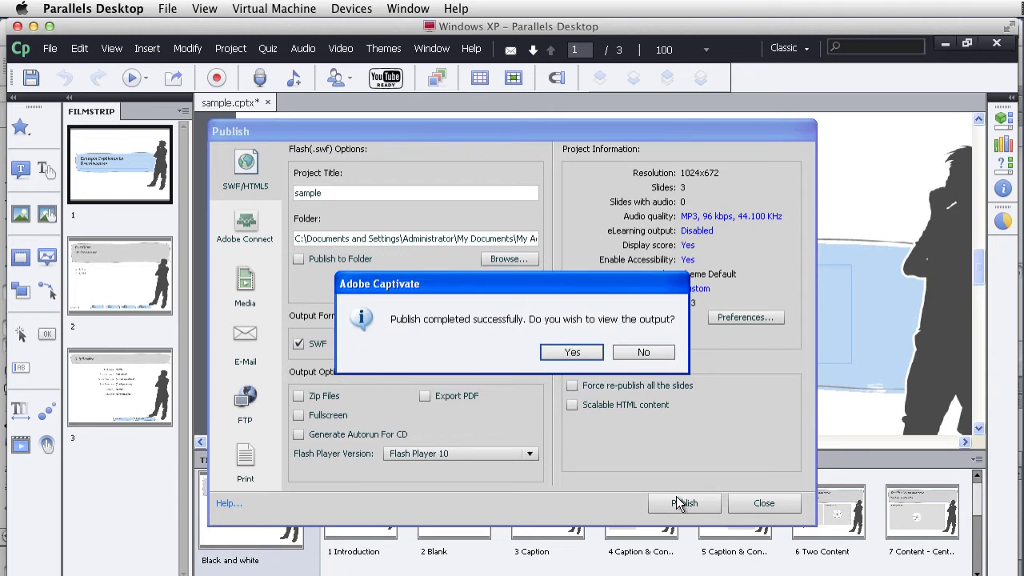
left_click(571, 352)
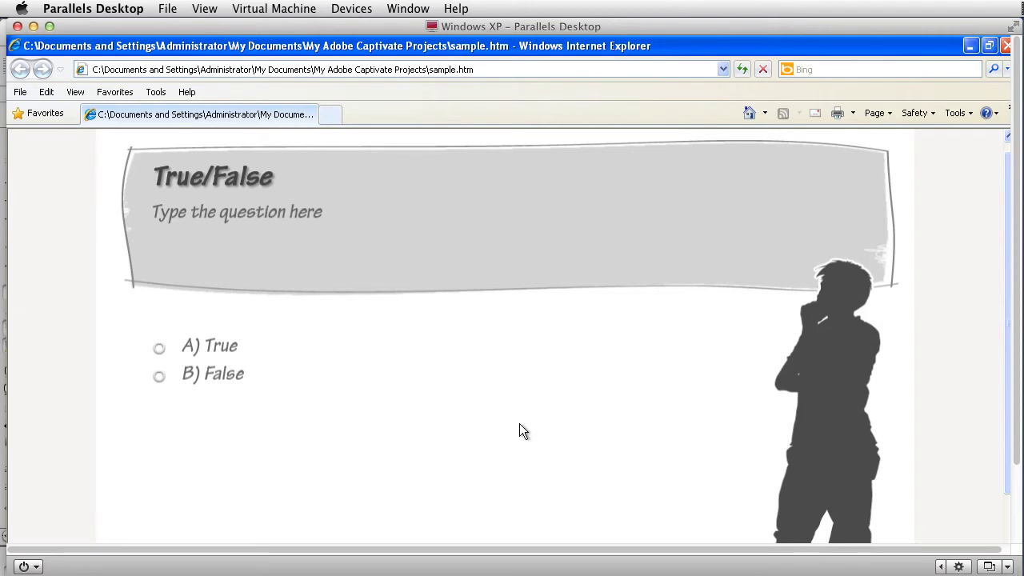
scroll(456, 412, "down", 3)
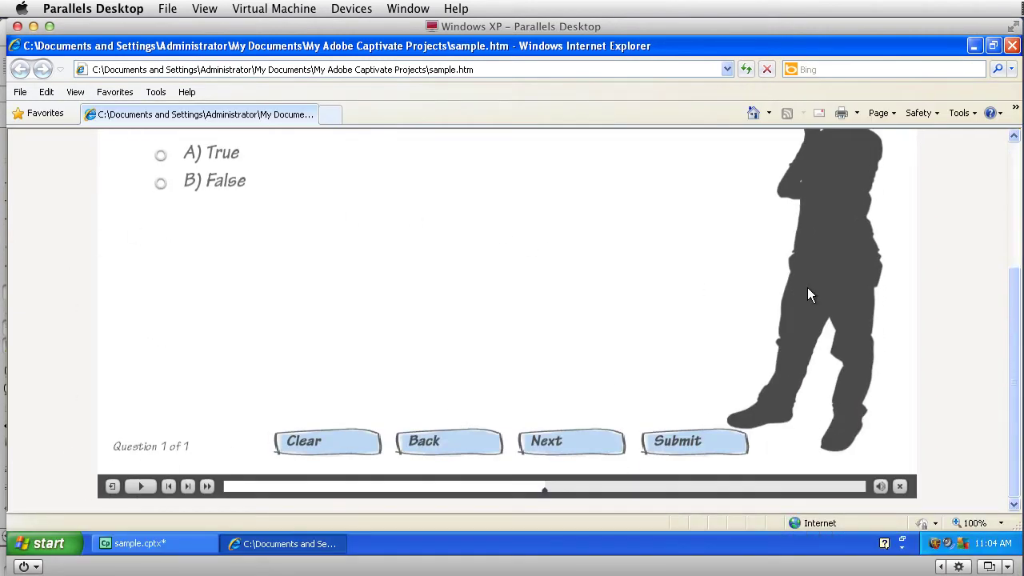
scroll(809, 290, "up", 3)
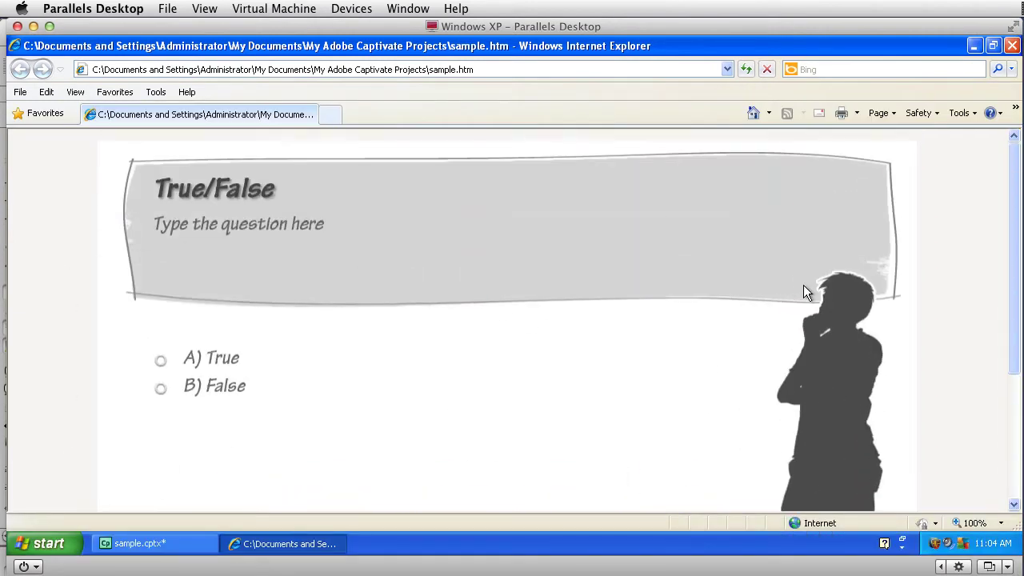
Step: Examine the published page's address and highlight its file name, sample.htm
left_click(432, 71)
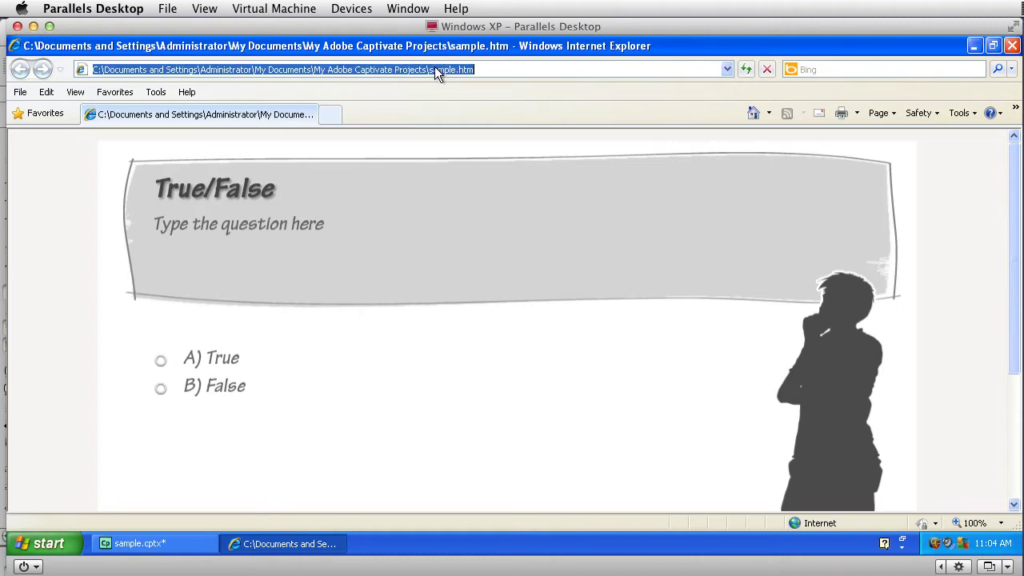
left_click_drag(433, 70, 489, 70)
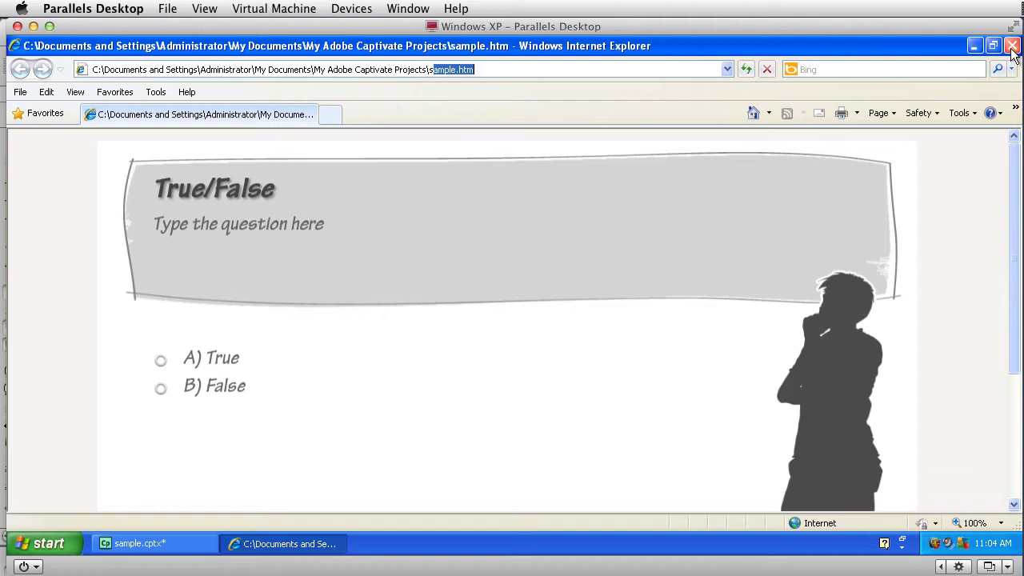
left_click(446, 71)
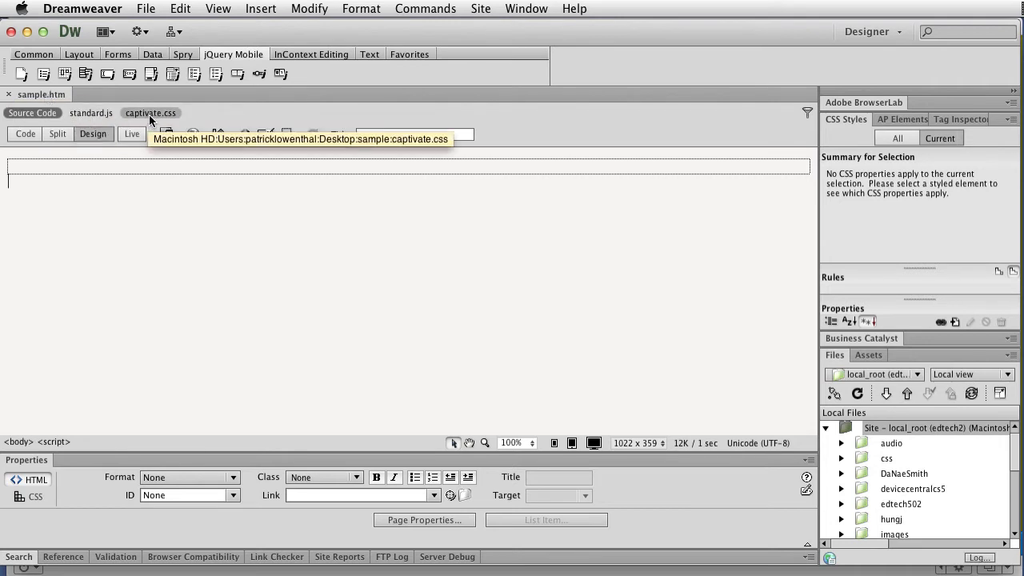
Step: Examine the source code of sample.htm in Dreamweaver, highlighting the sample.swf reference in the SWFObject line, and return to Design view
left_click(31, 133)
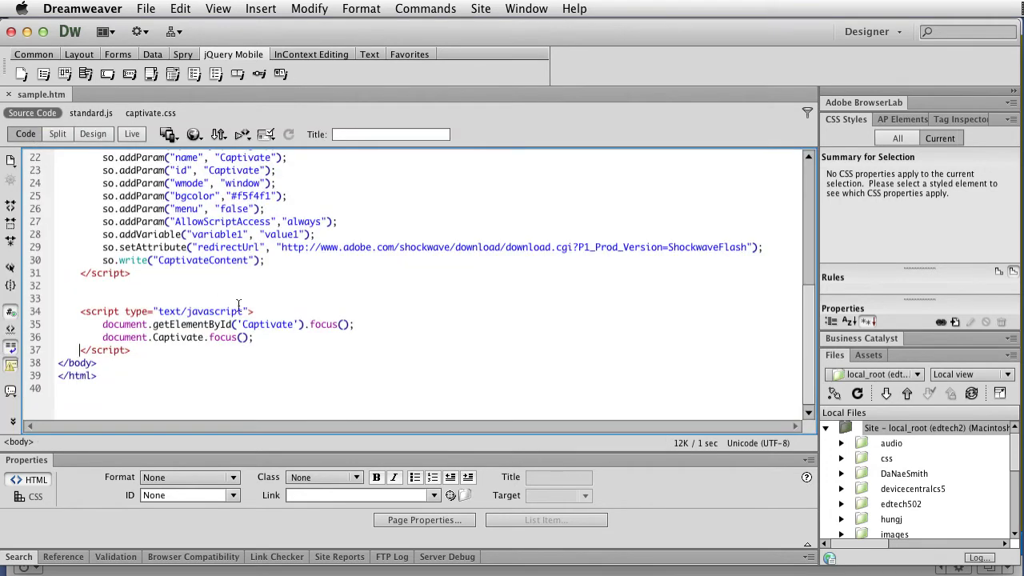
left_click_drag(232, 362, 157, 293)
scroll(213, 306, "up", 3)
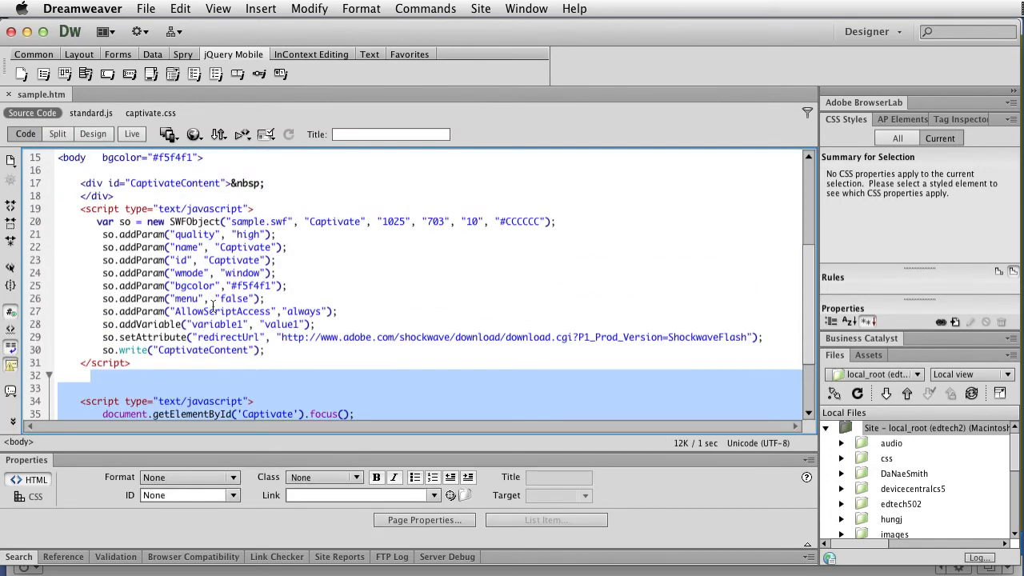
left_click(338, 260)
left_click_drag(290, 222, 218, 226)
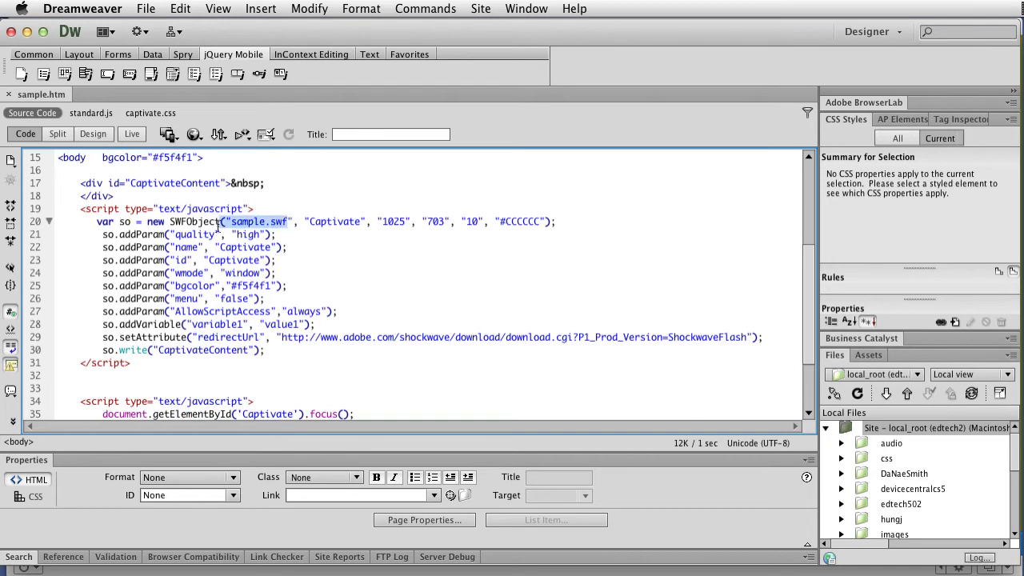
left_click(92, 134)
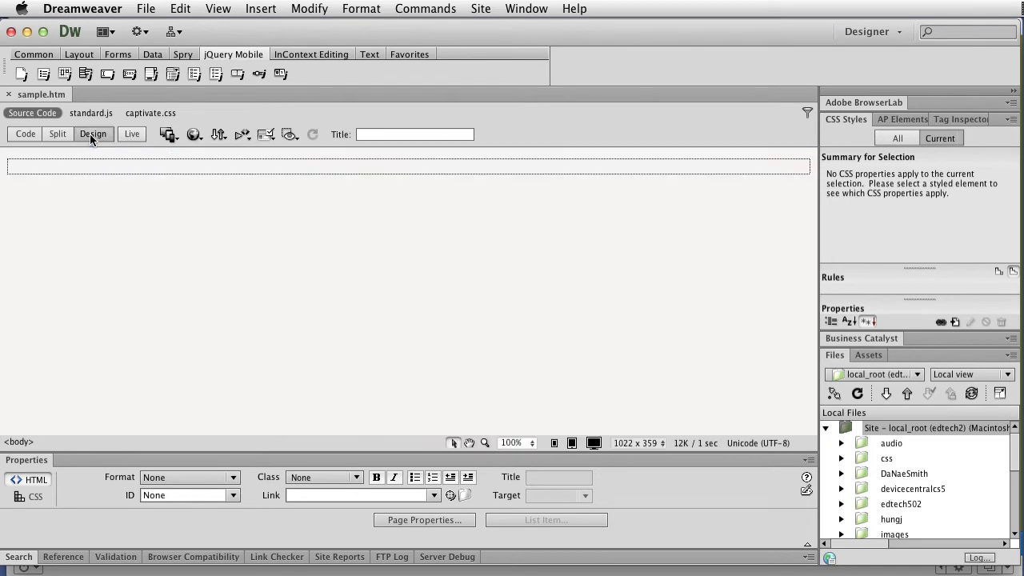
Step: Preview sample.htm in the web browser, examine the playing Captivate project, and close the preview
left_click(193, 134)
left_click(199, 147)
scroll(465, 385, "down", 3)
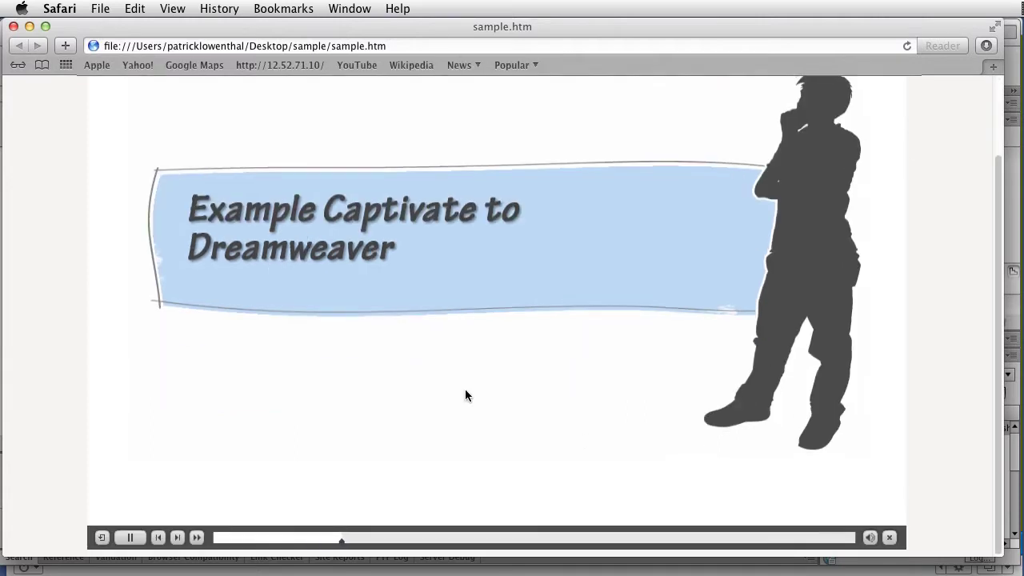
left_click(13, 26)
Step: Add the h1 heading "This is my project" above the CaptivateContent div in the source code of sample.htm
left_click(99, 229)
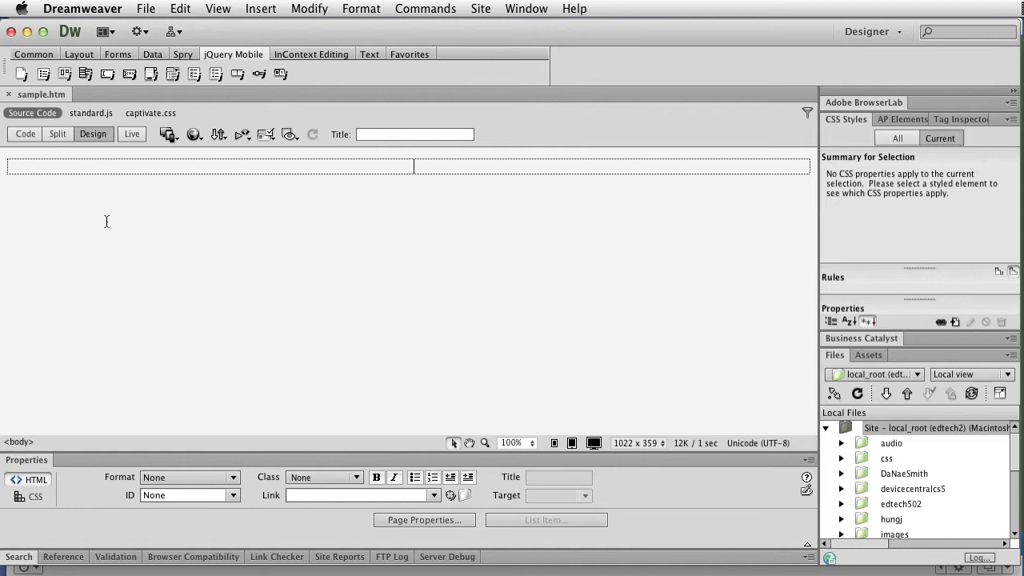
left_click(49, 165)
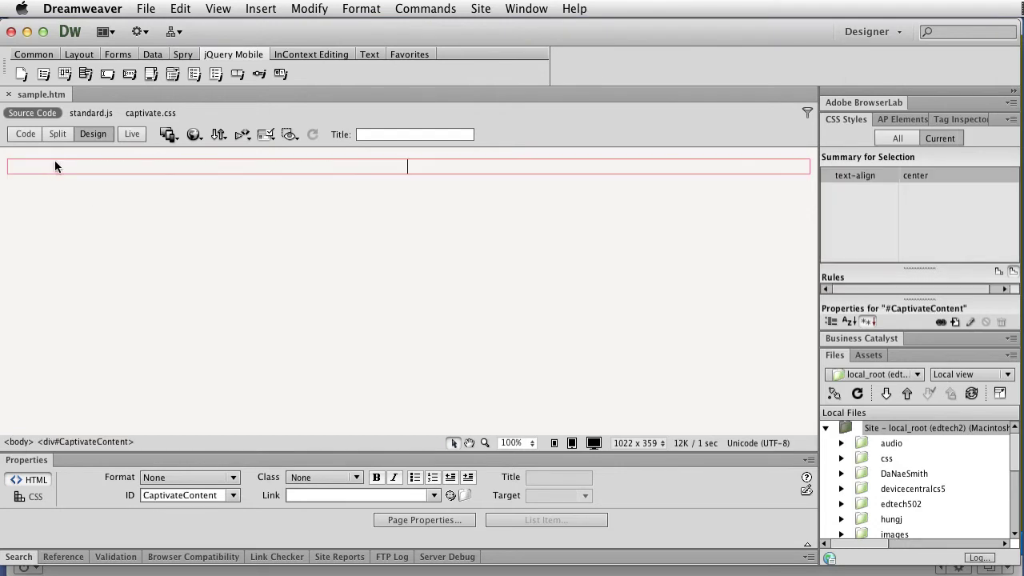
left_click(55, 159)
left_click(25, 134)
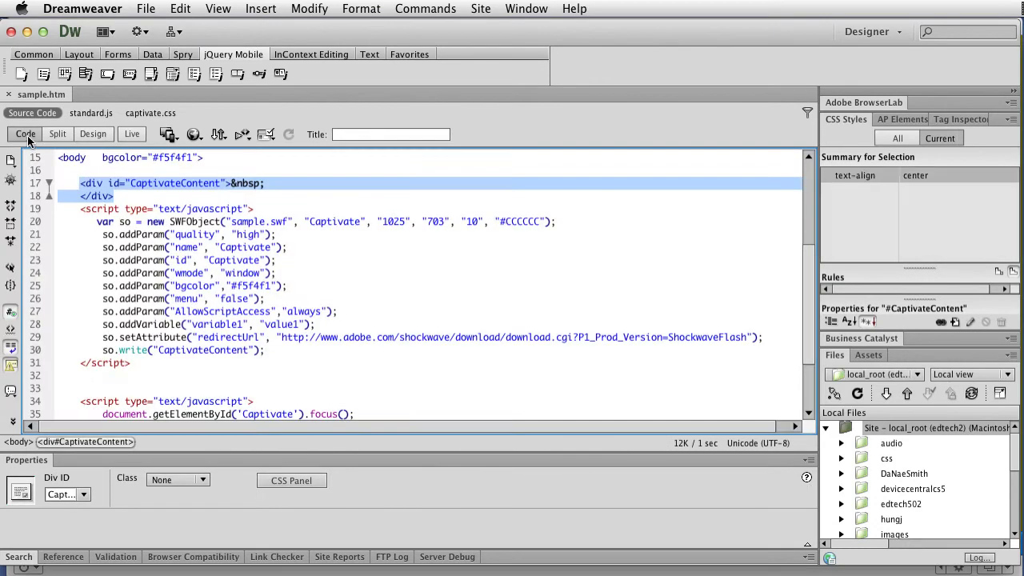
left_click(57, 133)
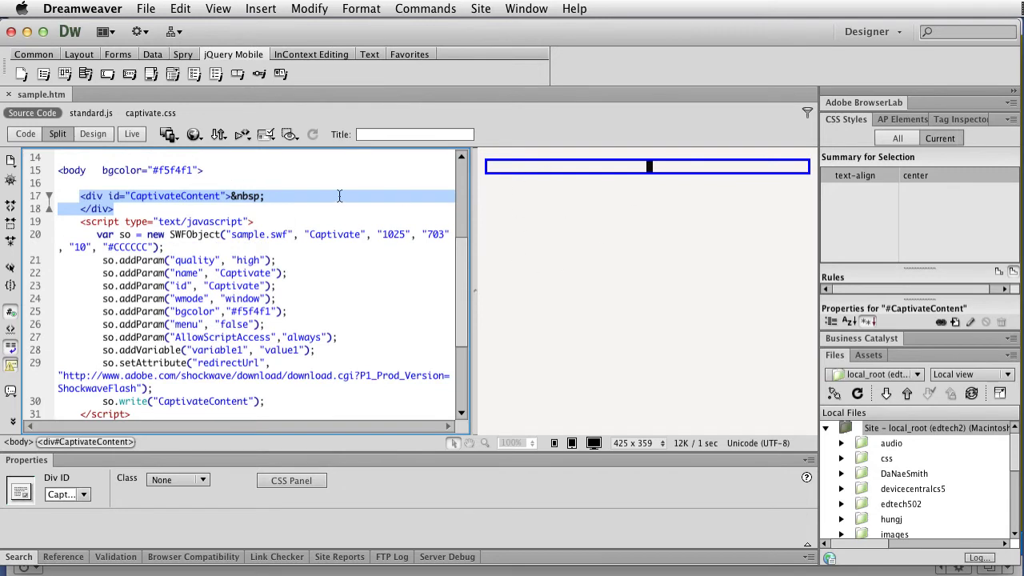
left_click(269, 186)
type("<h1>")
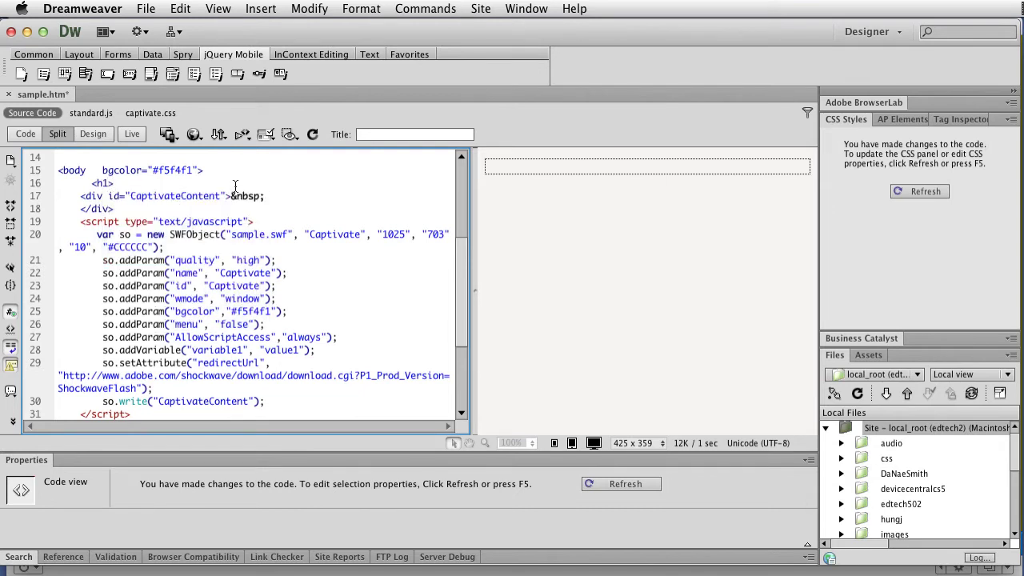
type("This is my project</h1>")
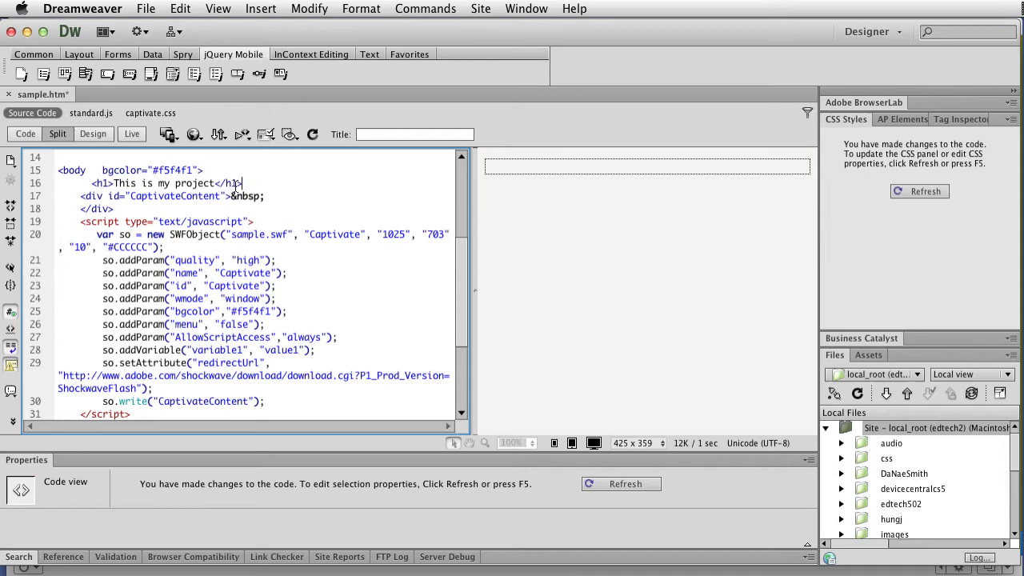
left_click(608, 235)
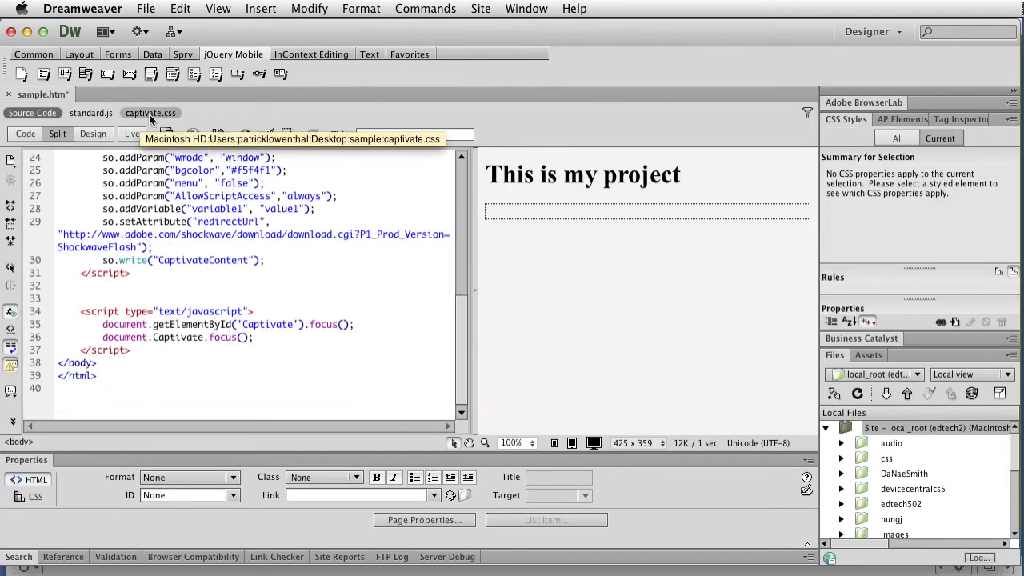
Step: Add a body rule with background-color #036 to captivate.css and show the page in Design view
left_click(148, 114)
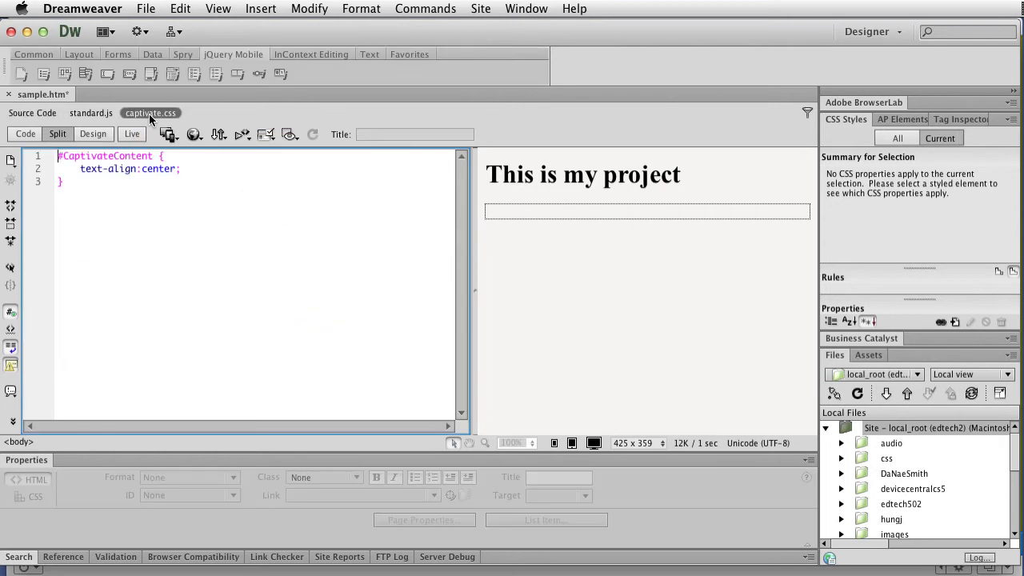
left_click(242, 214)
key("Return")
type("body")
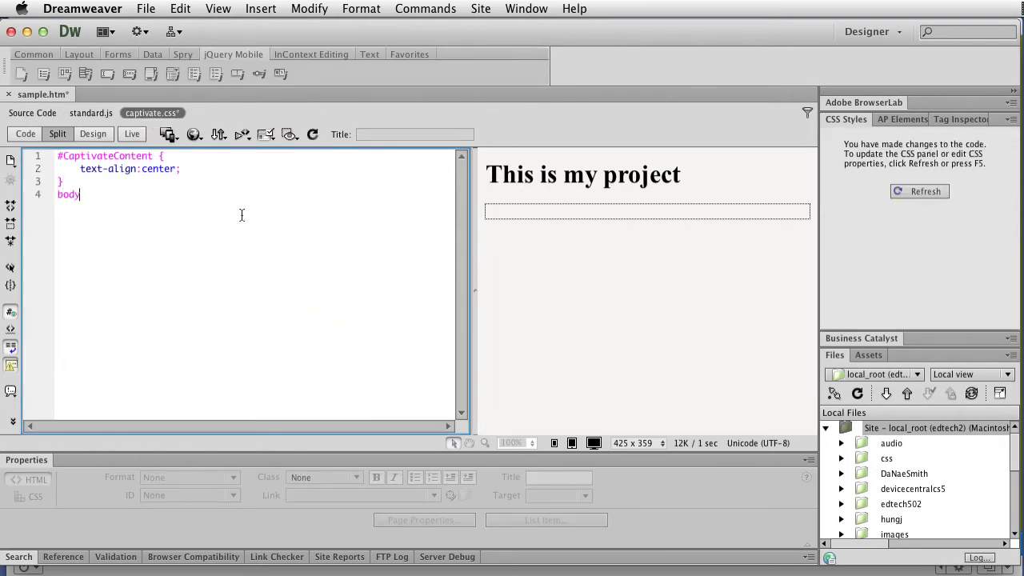
type(" {")
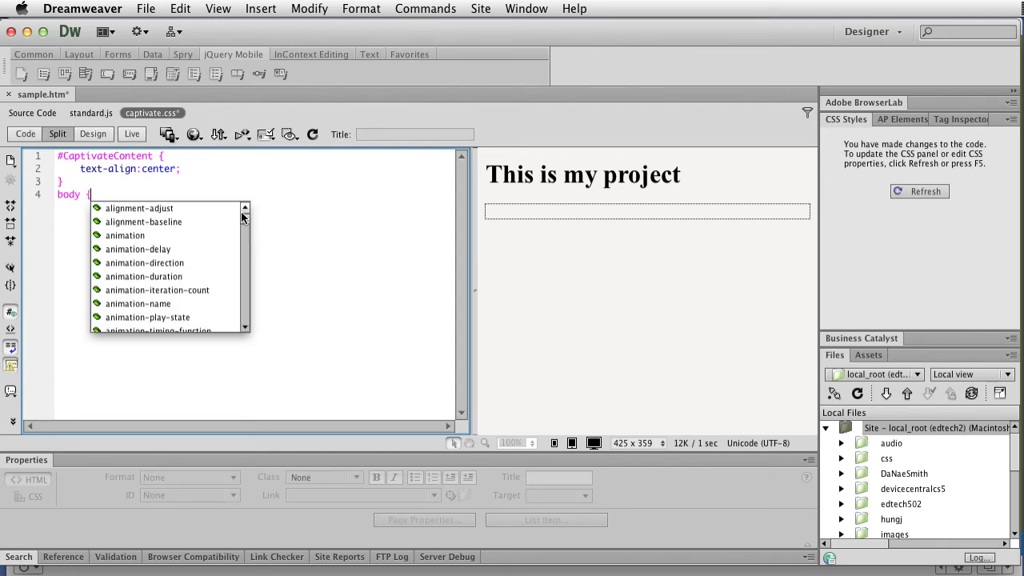
type("back")
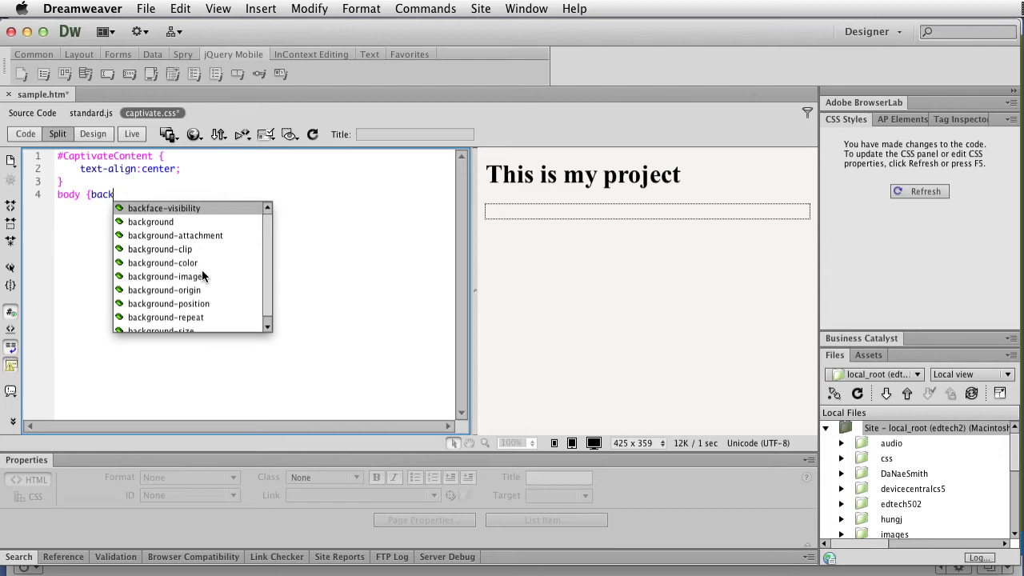
double_click(162, 263)
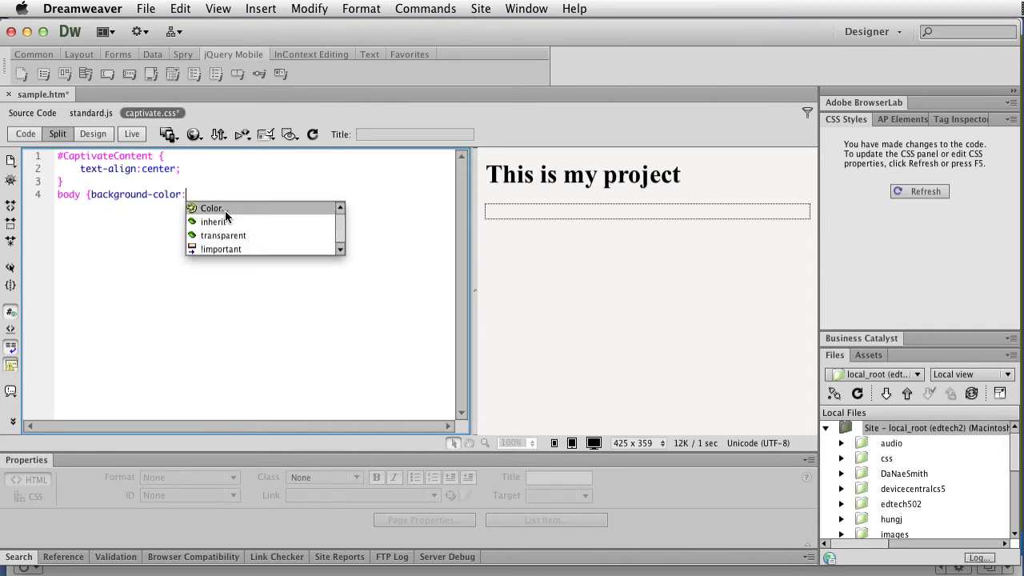
double_click(225, 211)
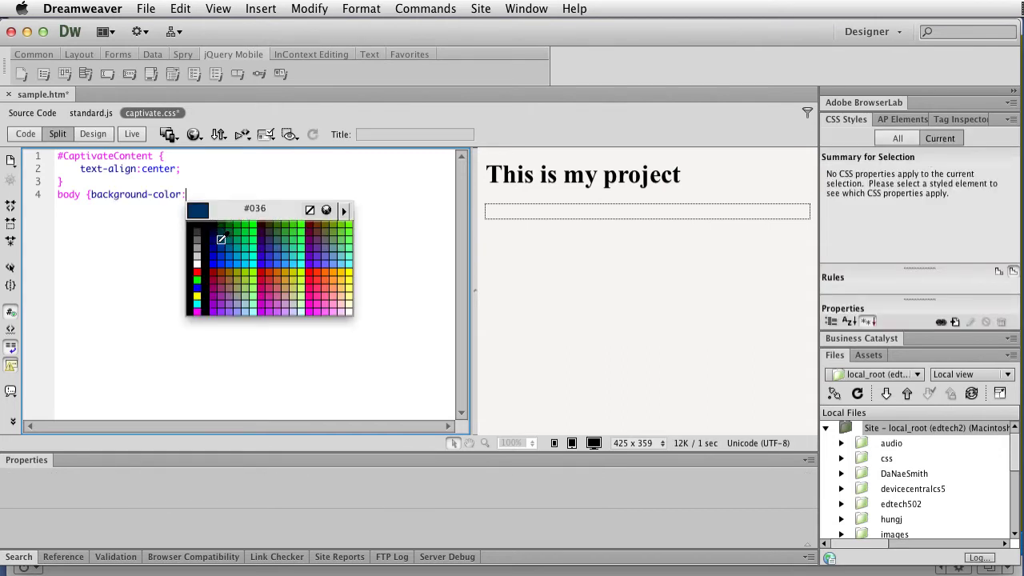
left_click(221, 240)
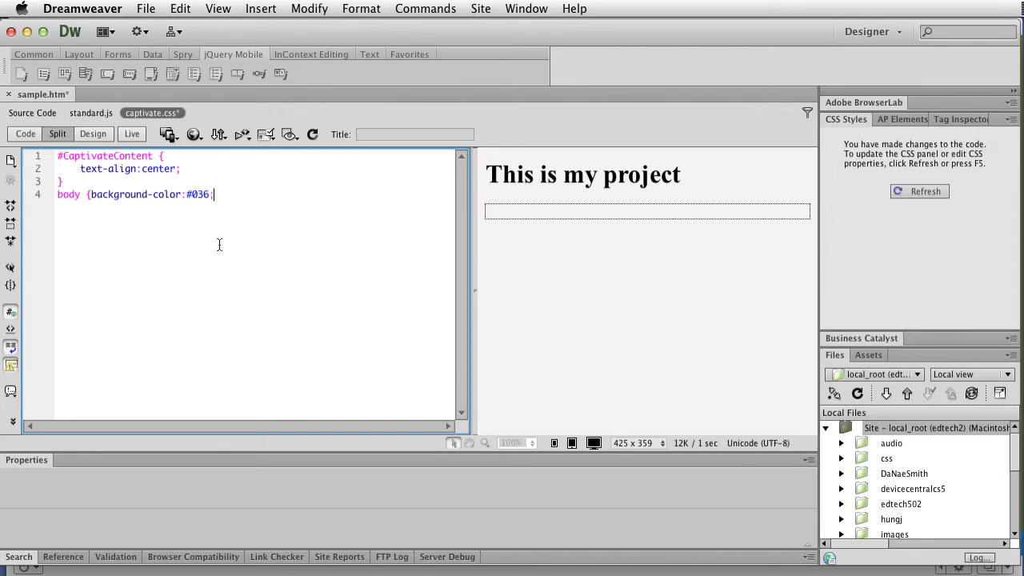
left_click(94, 134)
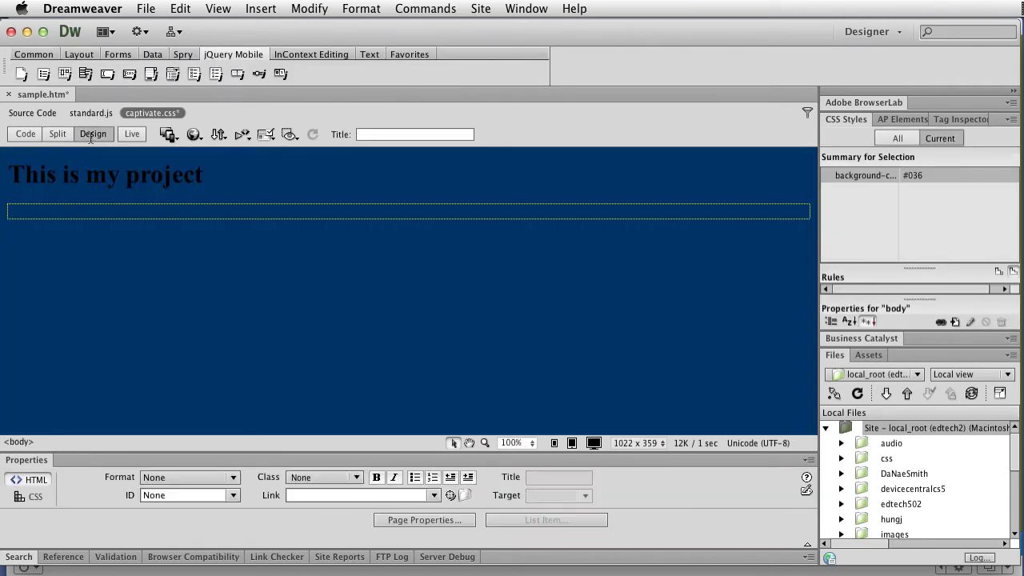
Step: Save sample.htm and its modified stylesheet, preview the page in the web browser, and dismiss the Flash Player security alert
left_click(146, 8)
left_click(165, 160)
left_click(193, 133)
left_click(206, 148)
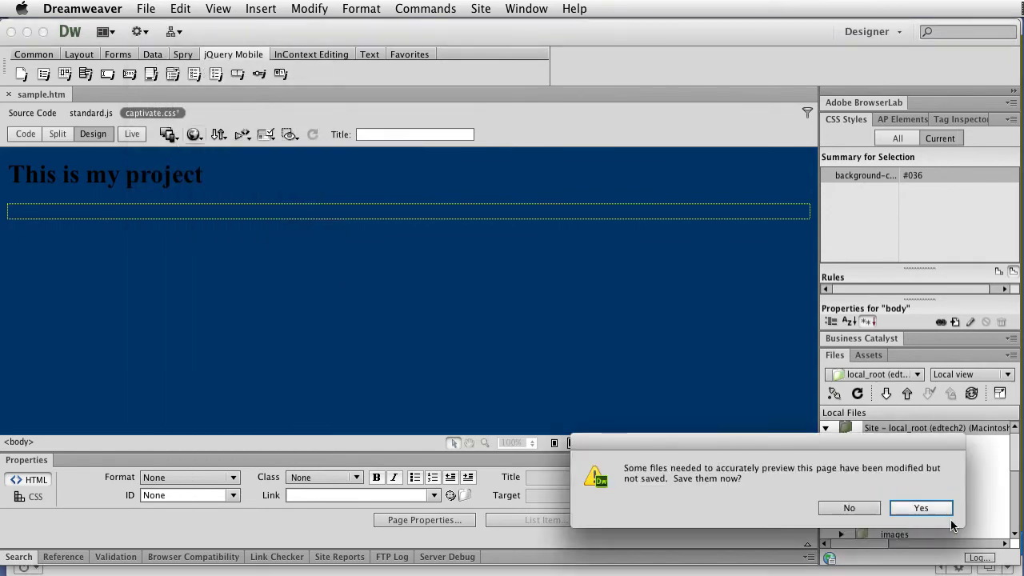
left_click(921, 508)
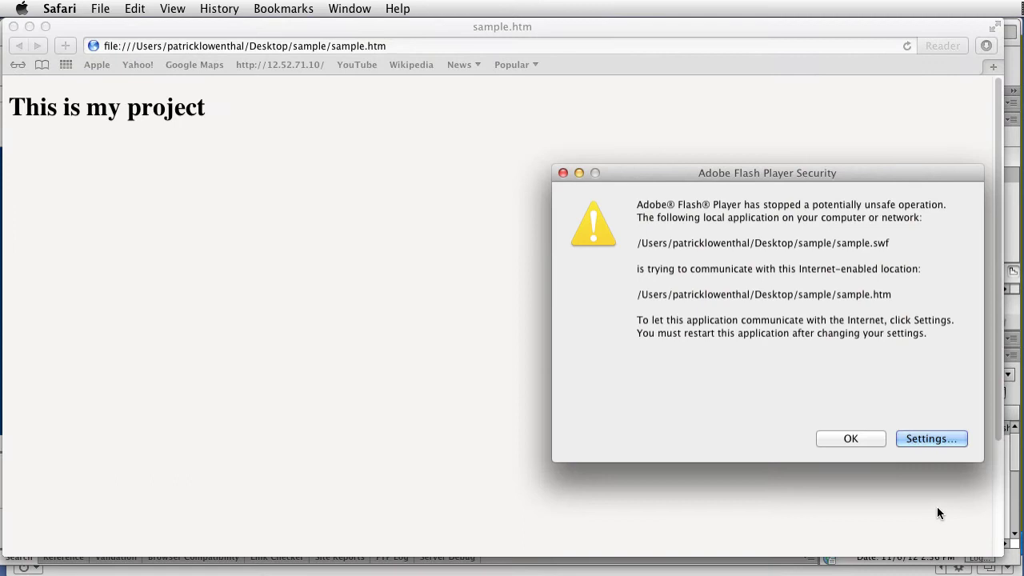
left_click(926, 45)
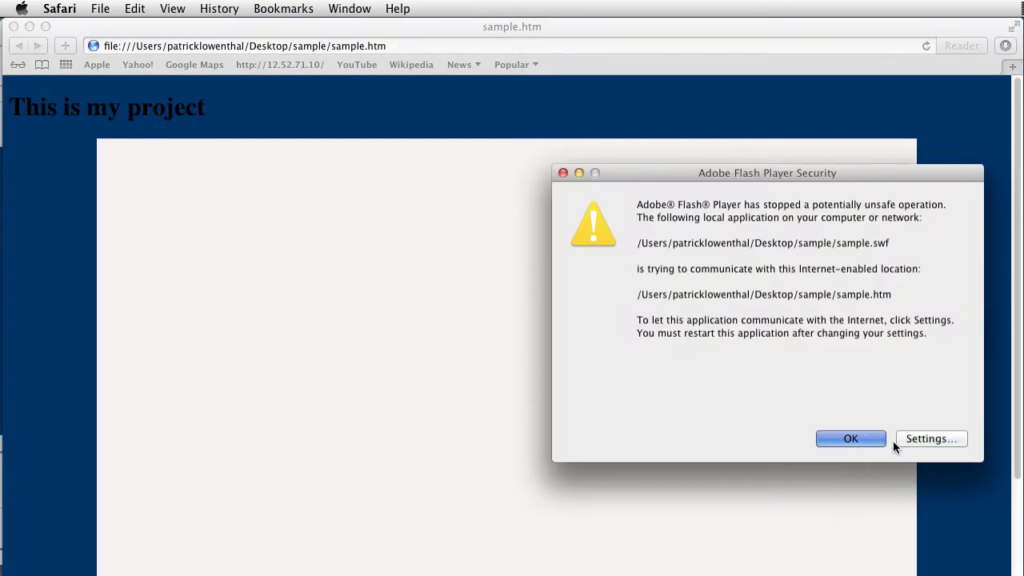
left_click(854, 438)
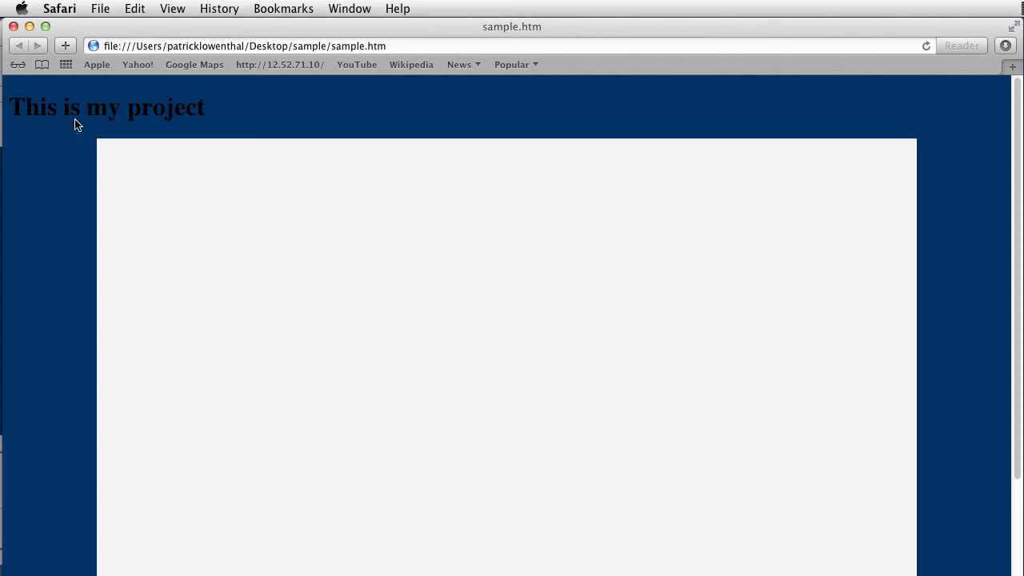
Step: Highlight the file name sample.htm in the preview's address, close the preview, and return to the page in Dreamweaver
left_click(12, 26)
left_click_drag(411, 46, 333, 47)
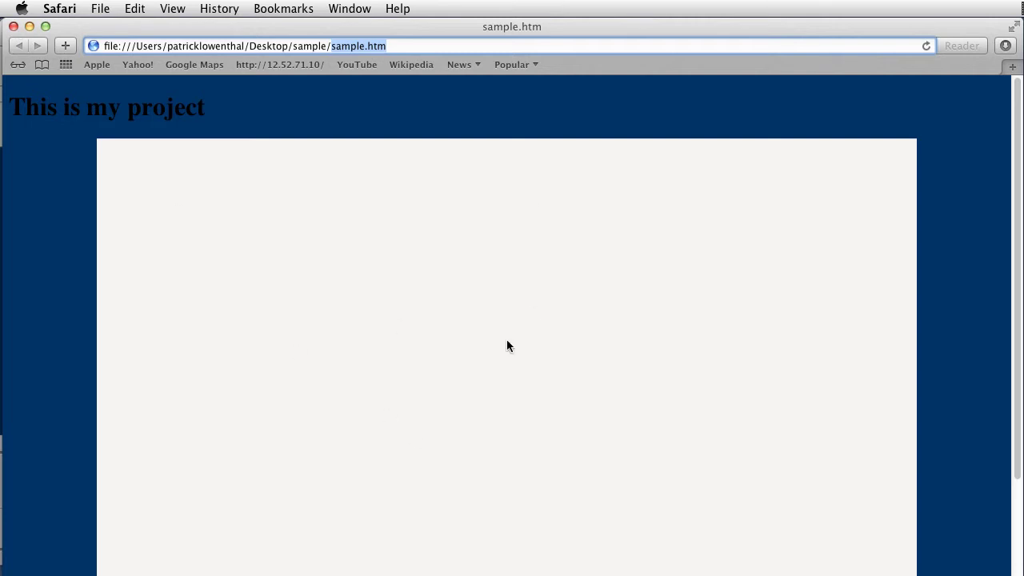
left_click(14, 27)
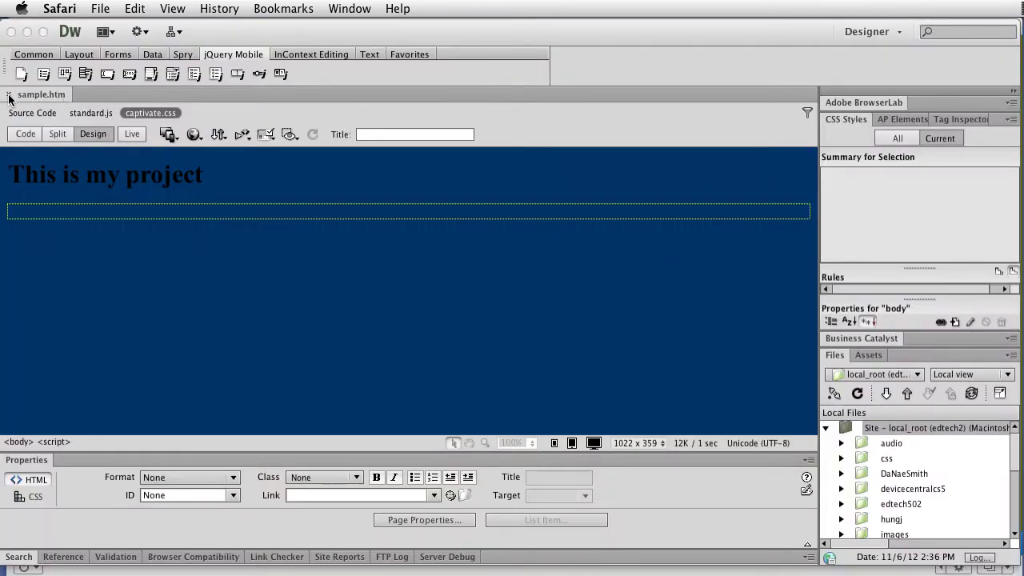
left_click(111, 273)
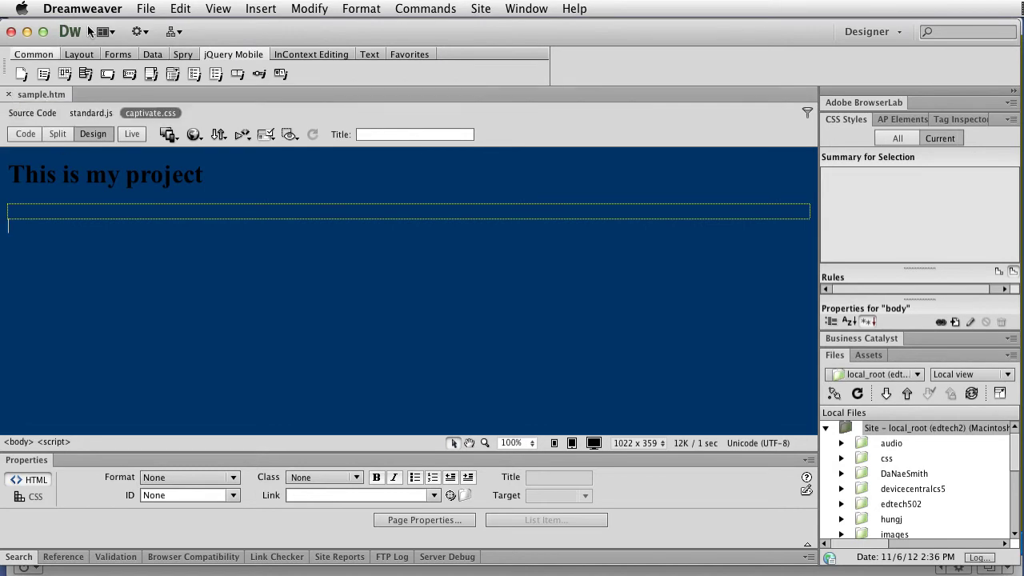
Step: Create a blank HTML 5 page with the "2 column fixed, left sidebar, header and footer" layout and a new CSS file
left_click(145, 8)
left_click(155, 30)
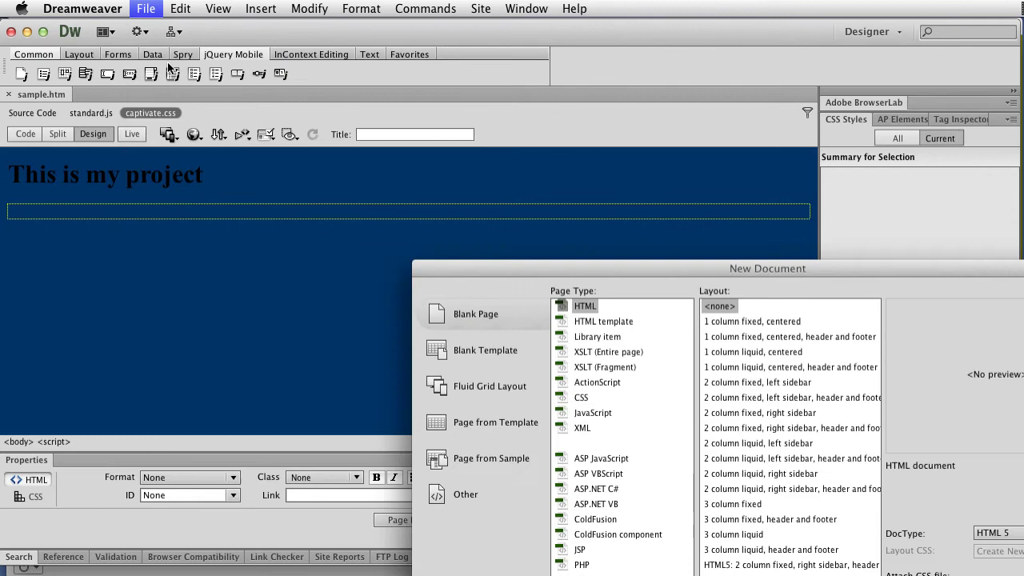
left_click_drag(635, 270, 314, 66)
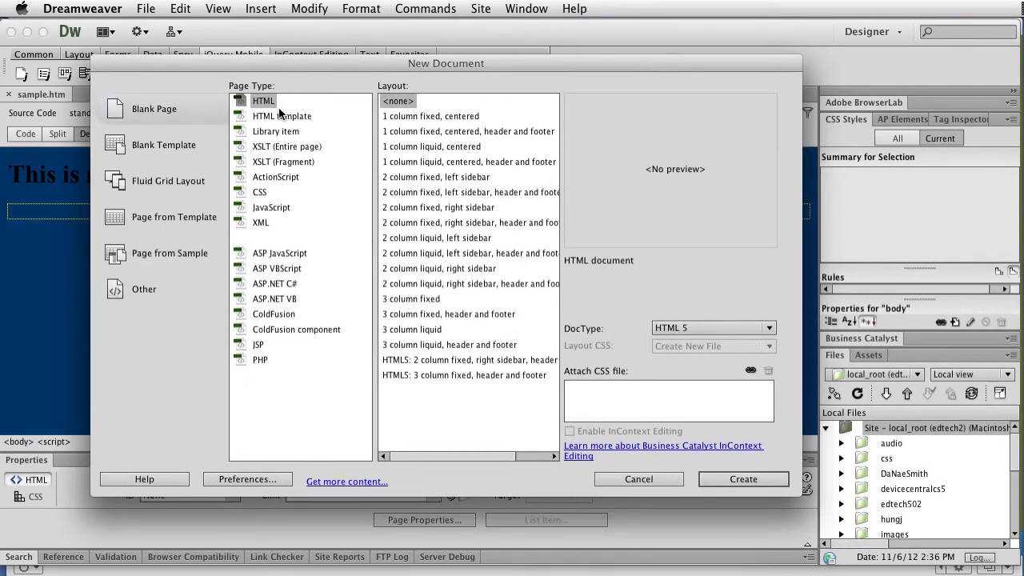
left_click(460, 162)
left_click(440, 223)
left_click(407, 283)
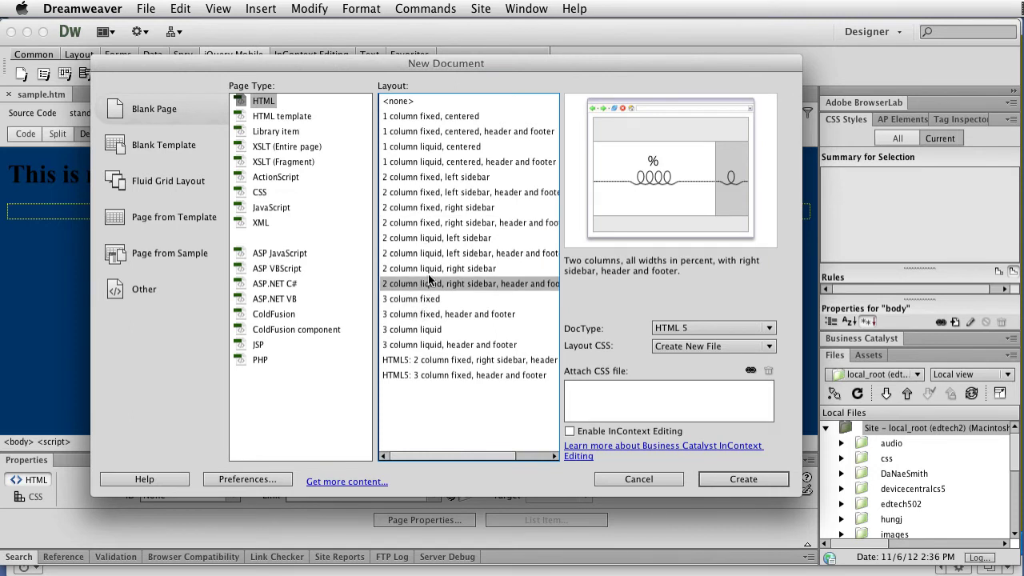
left_click(431, 269)
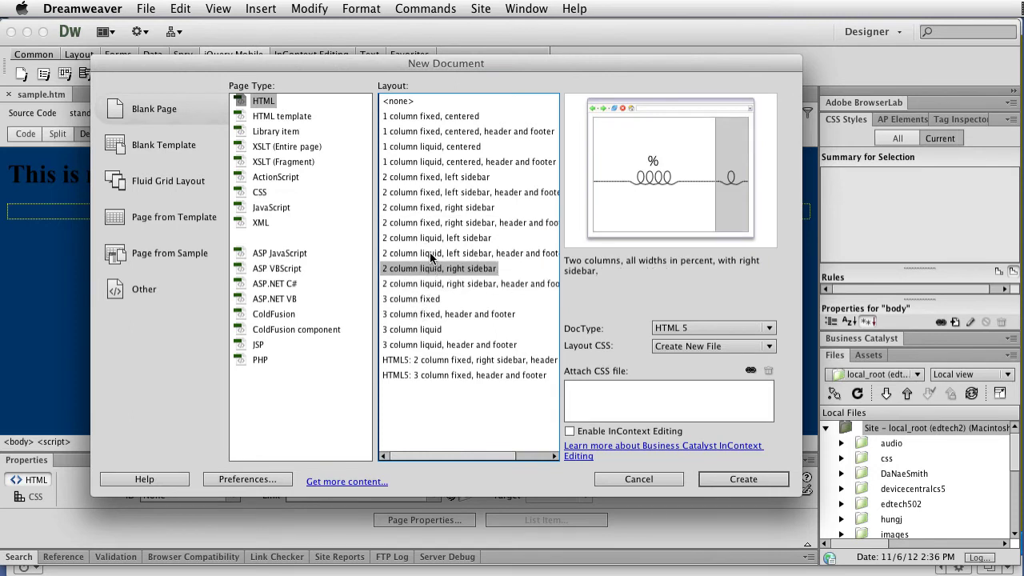
left_click(446, 178)
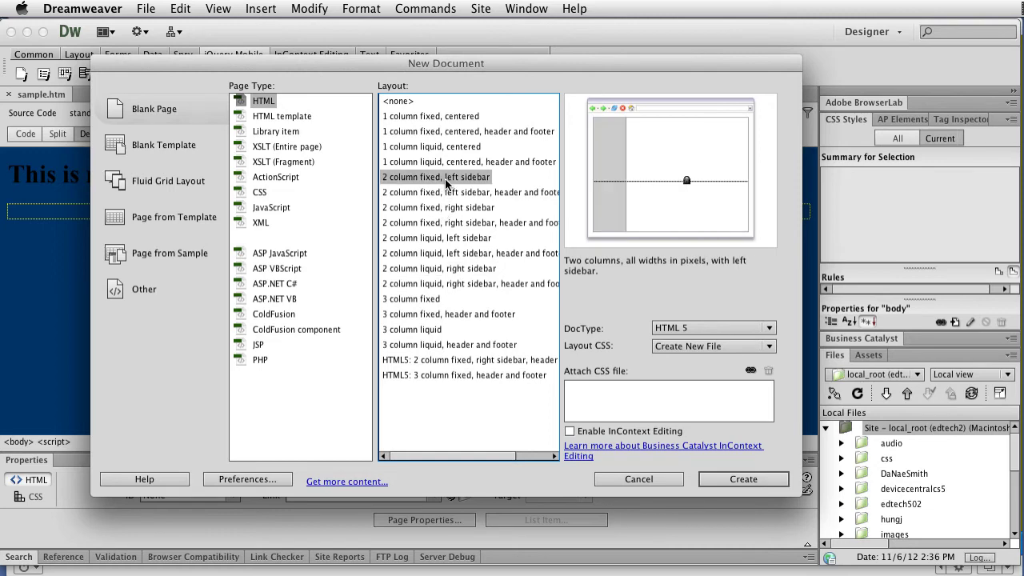
left_click(488, 194)
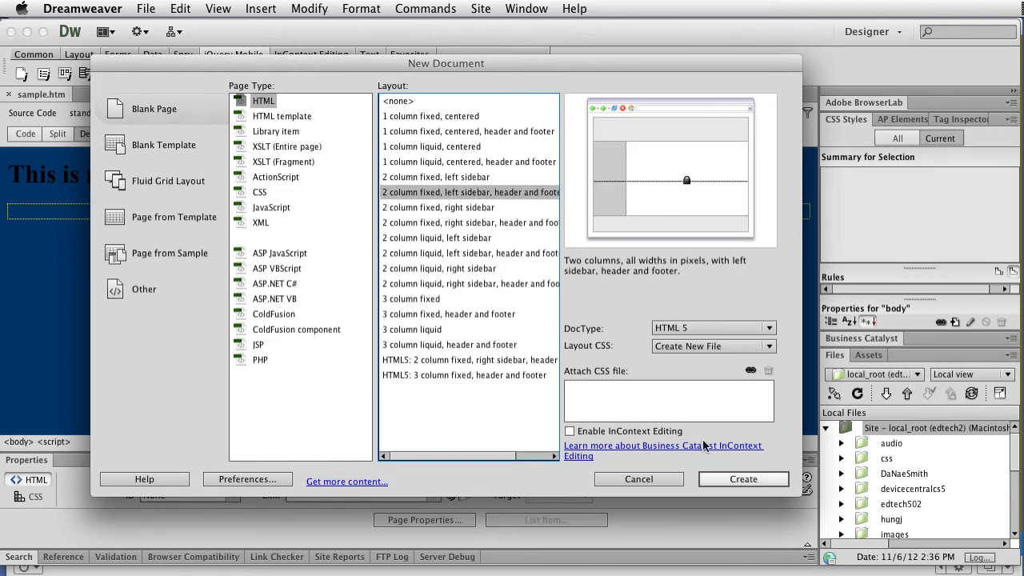
left_click(736, 483)
key("Return")
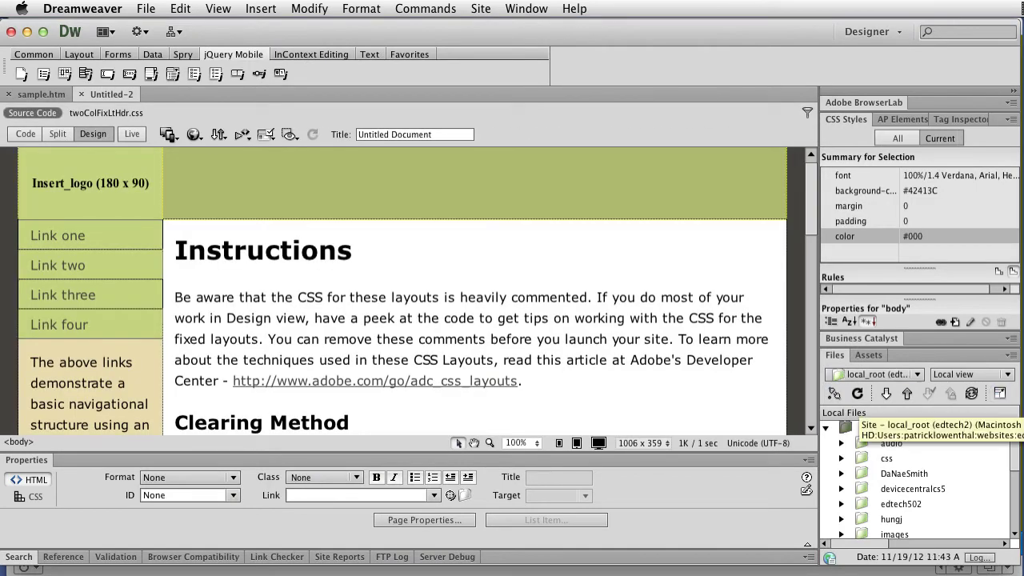
Step: Delete all the placeholder text below the Instructions heading in the content column
triple_click(177, 300)
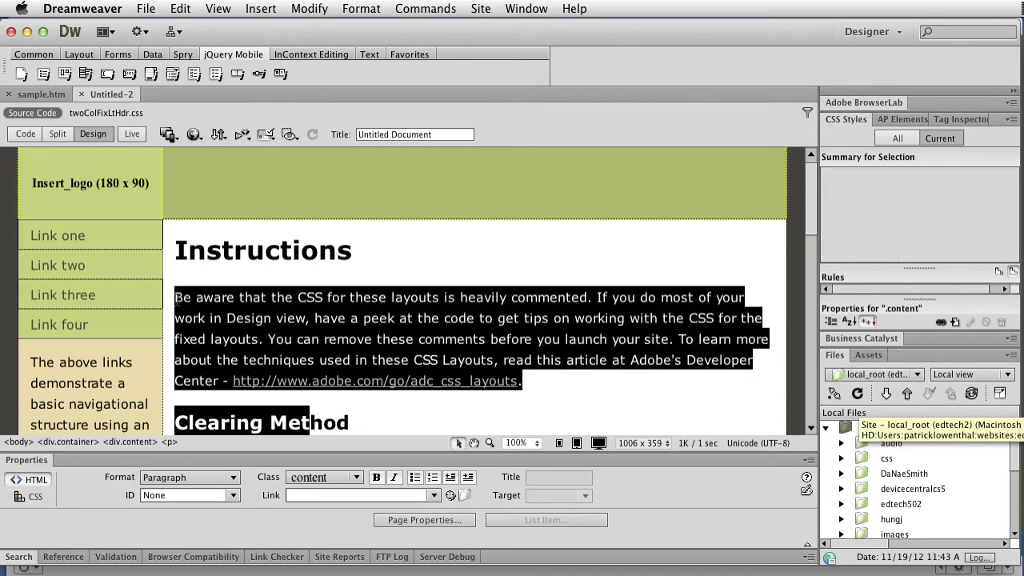
left_click_drag(177, 298, 415, 347)
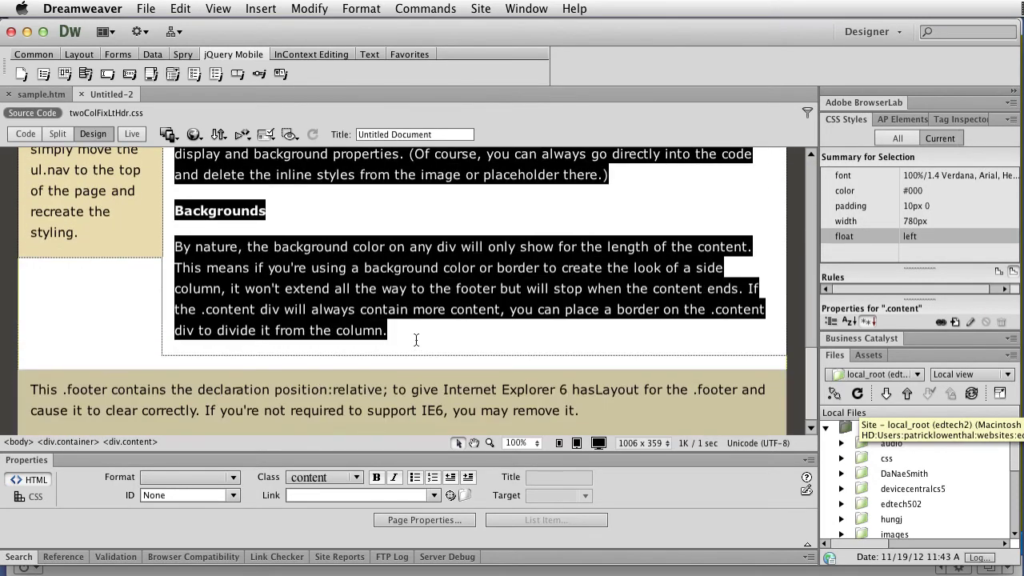
key("BackSpace")
scroll(404, 298, "up", 5)
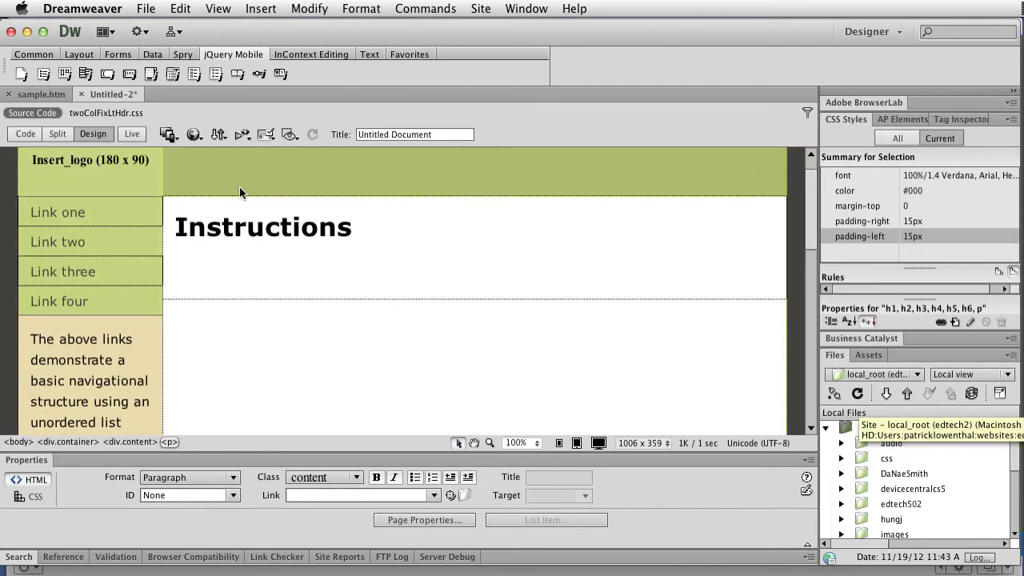
Step: Start inserting an SWF below the Instructions heading and save the untitled page as index.html in the sample folder
left_click(259, 9)
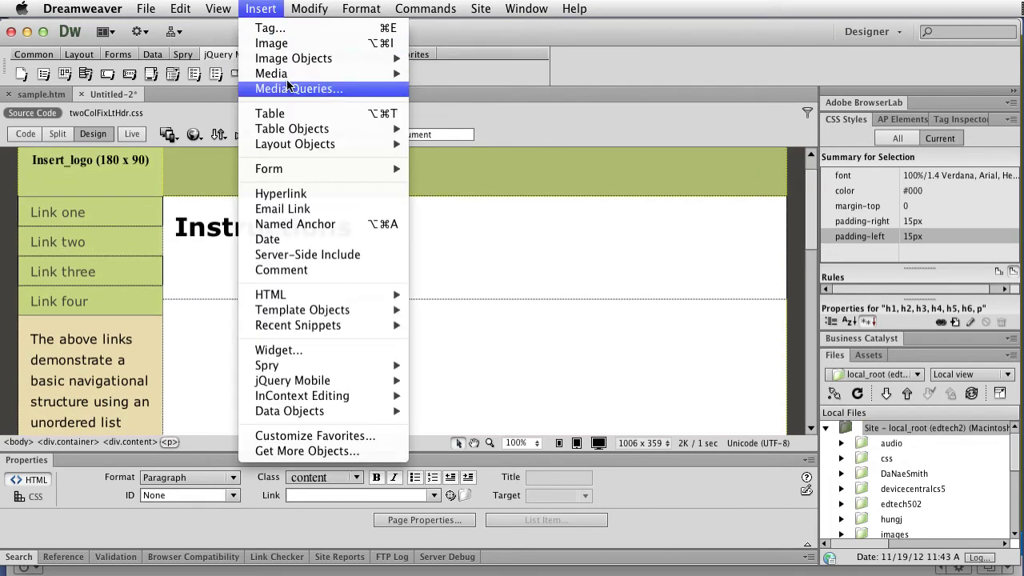
mouse_move(289, 74)
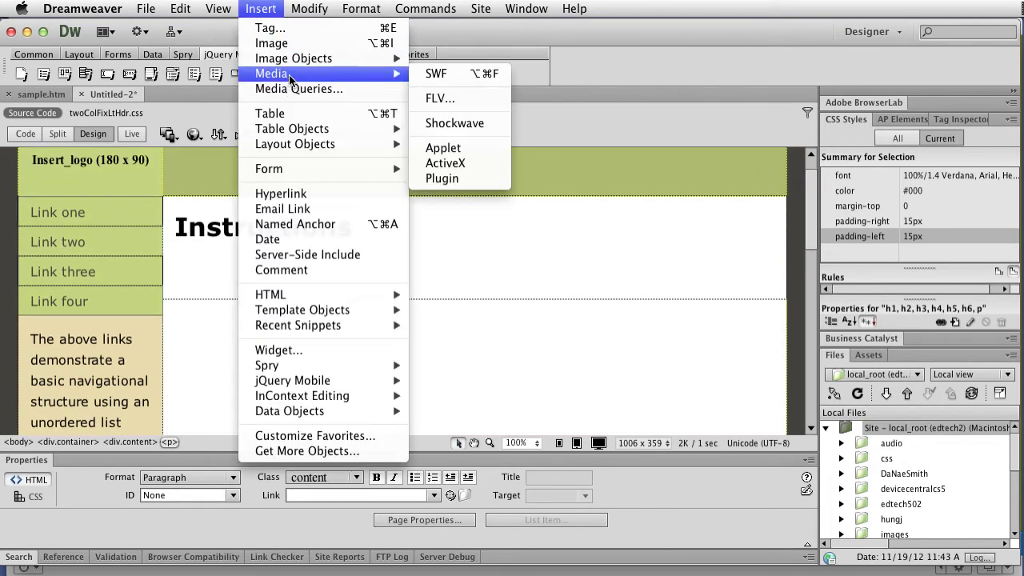
left_click(433, 77)
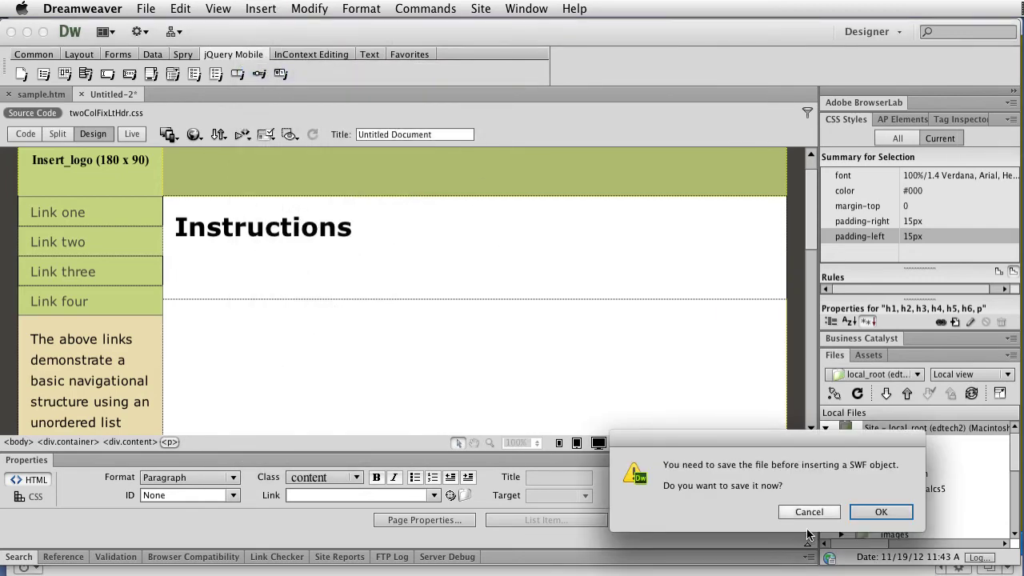
left_click(875, 512)
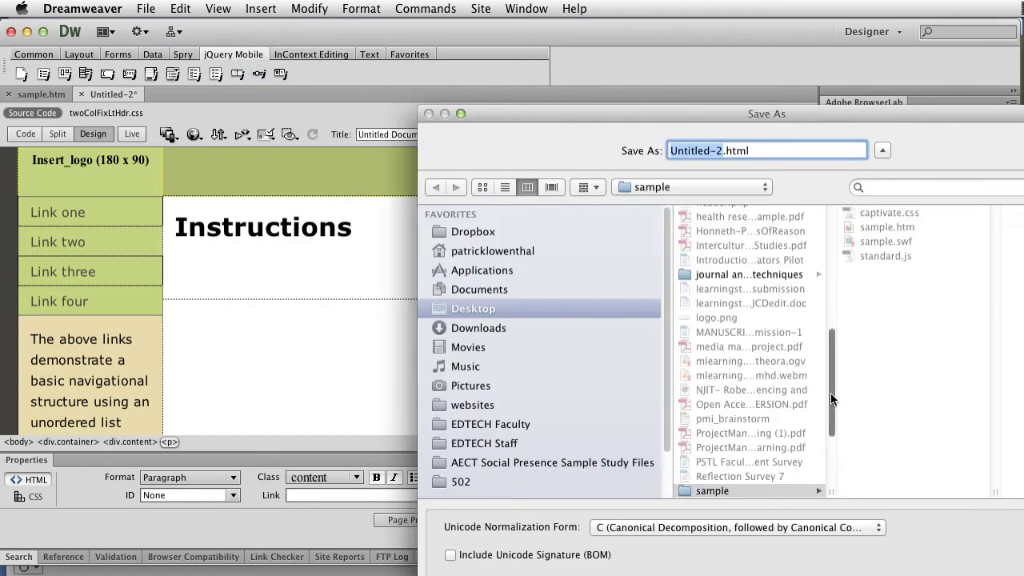
left_click_drag(796, 114, 482, 14)
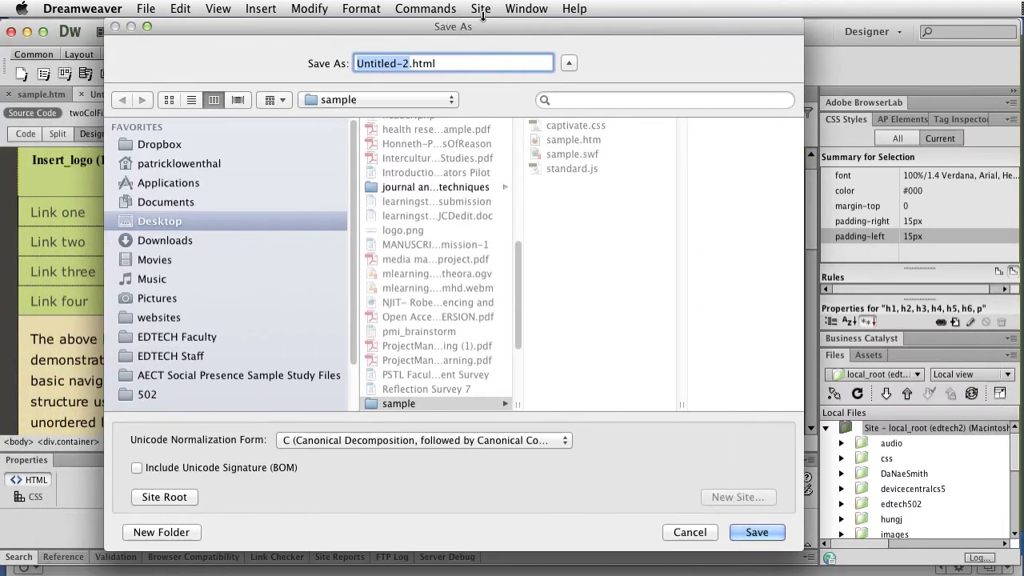
type("index")
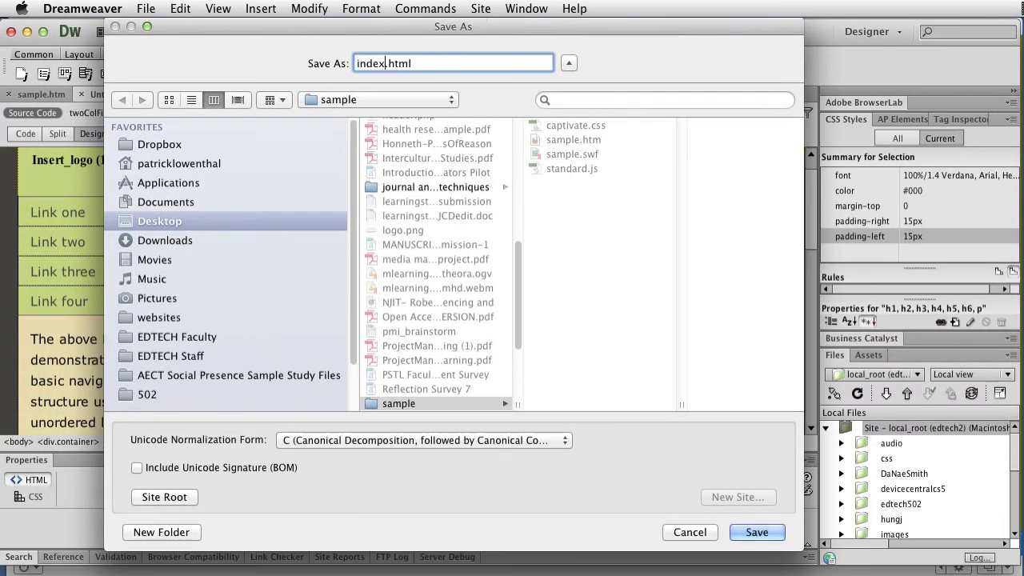
key("Return")
Step: Insert sample.swf below the Instructions heading with the accessibility title "Example Quiz"
key("super+alt+f")
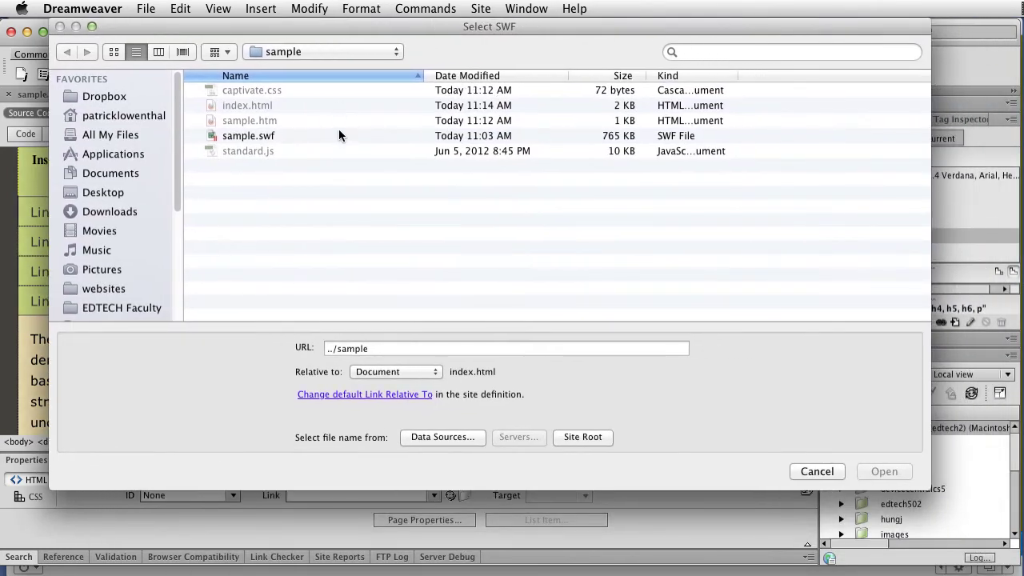
left_click(244, 138)
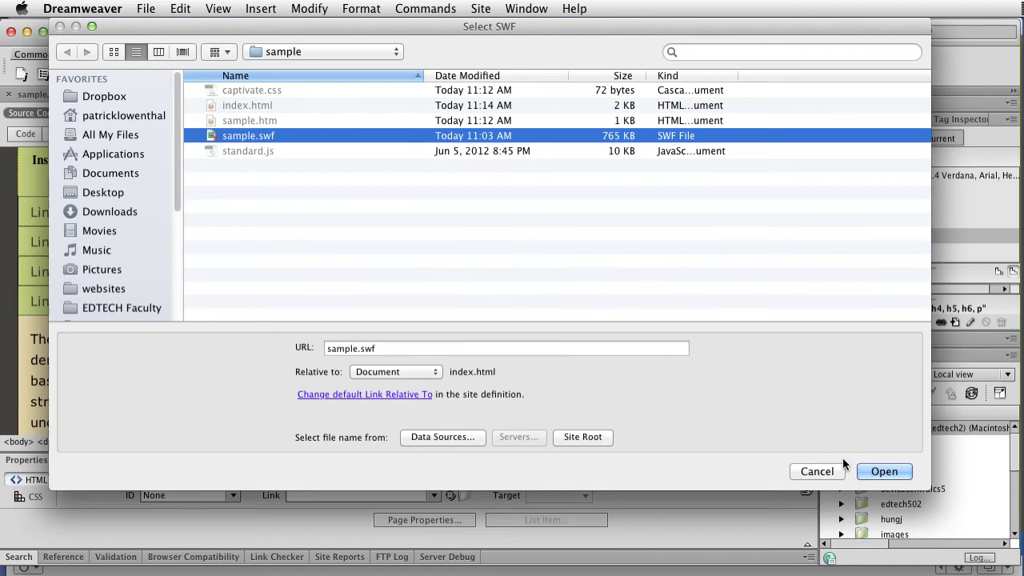
left_click(884, 472)
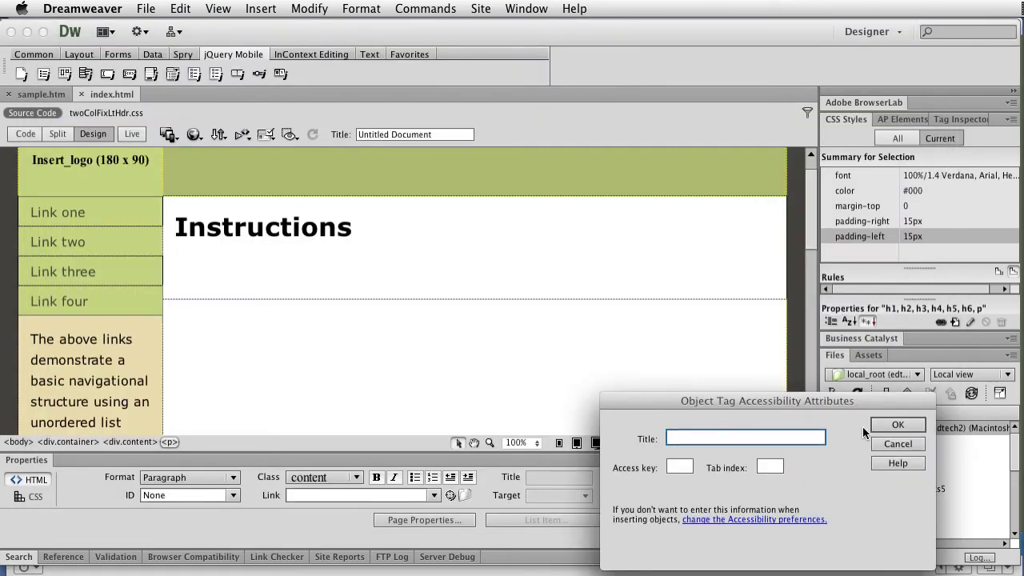
type("Example Quiz")
left_click(898, 424)
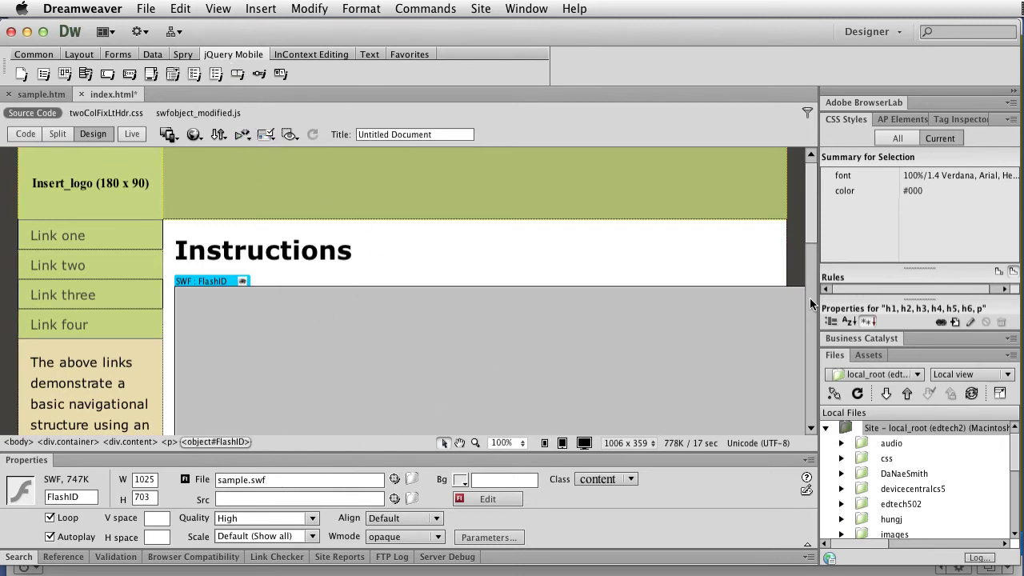
Step: Save index.html and preview it in Safari, dismissing the Flash Player security alert
left_click(192, 138)
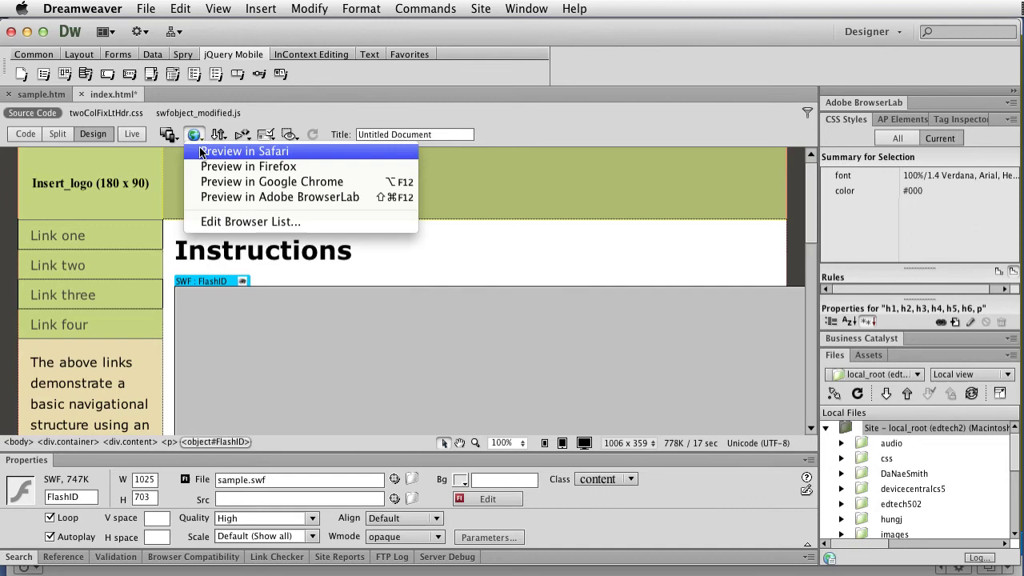
left_click(206, 140)
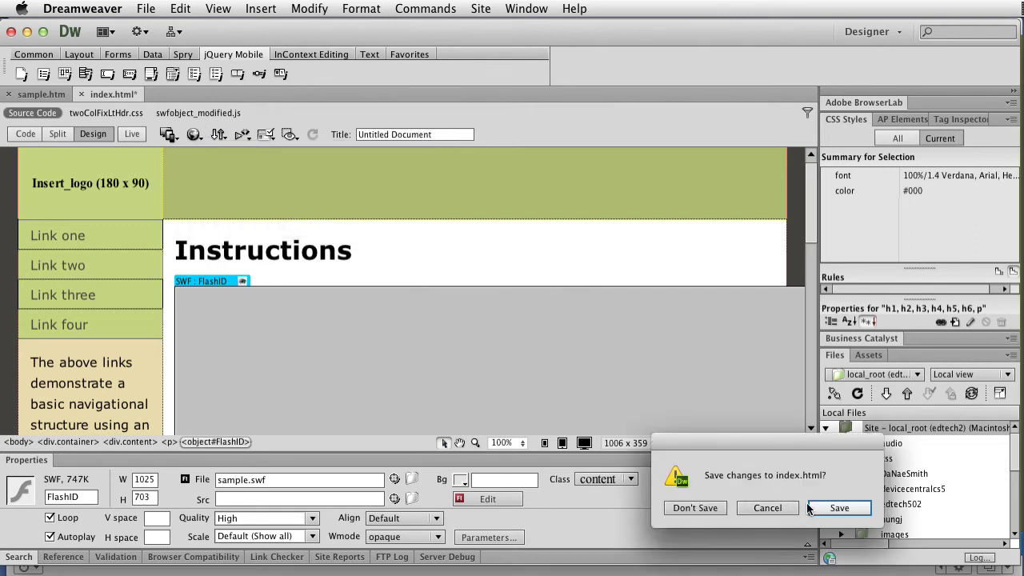
left_click(839, 508)
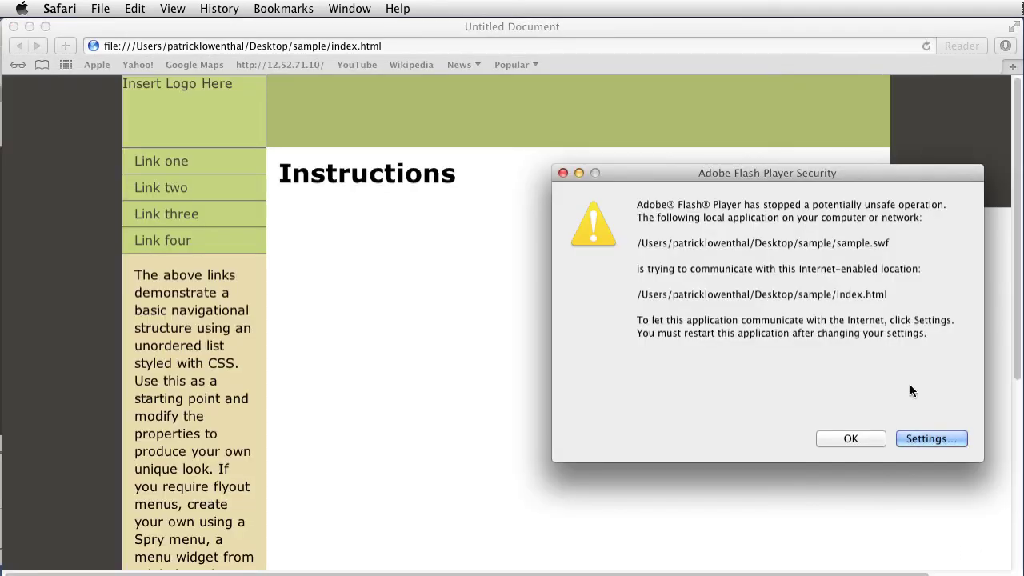
left_click(872, 442)
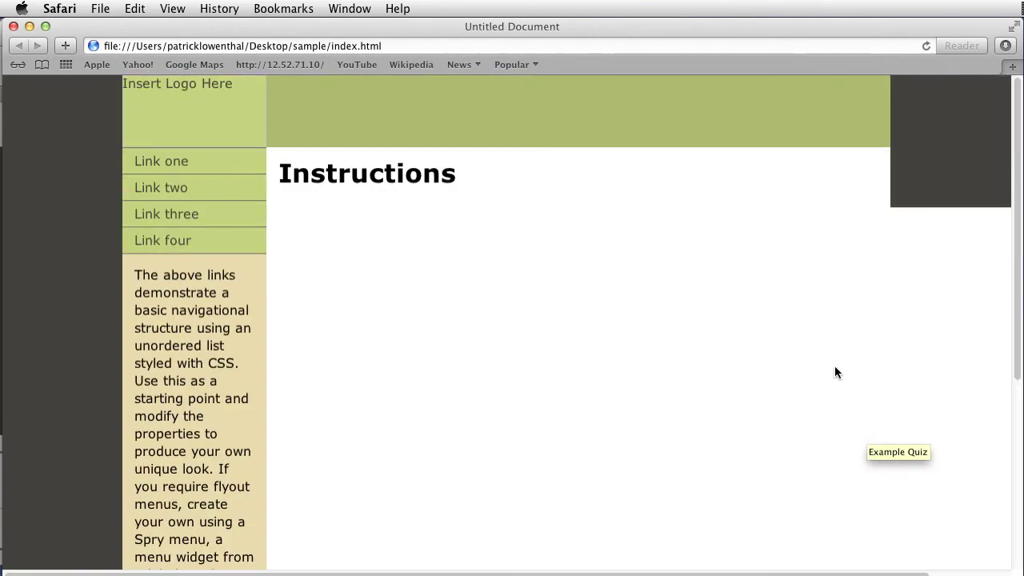
Step: Check how the inserted SWF fits the page's columns and footer in the preview, and close the preview
scroll(800, 400, "down", 8)
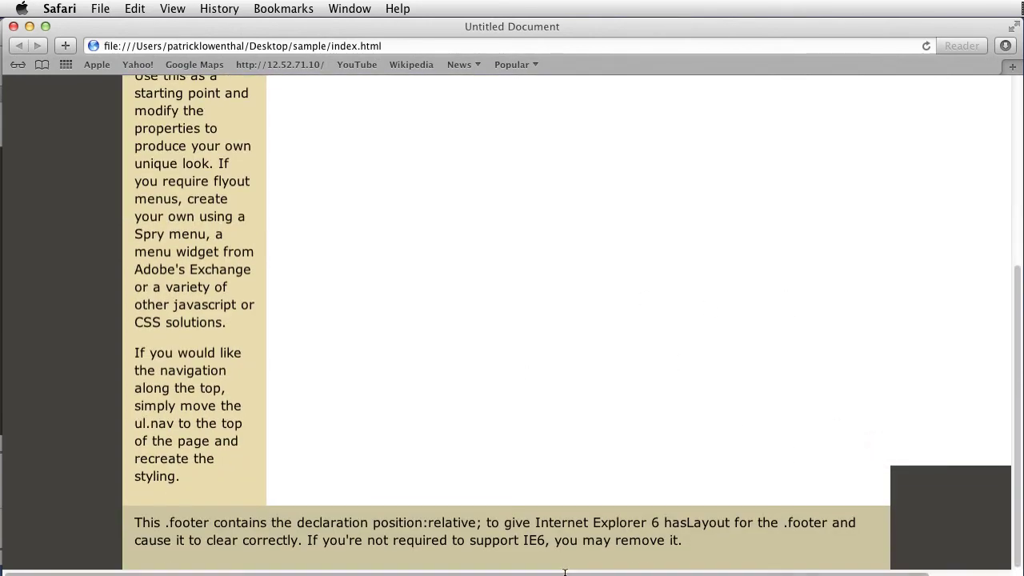
scroll(800, 560, "right", 3)
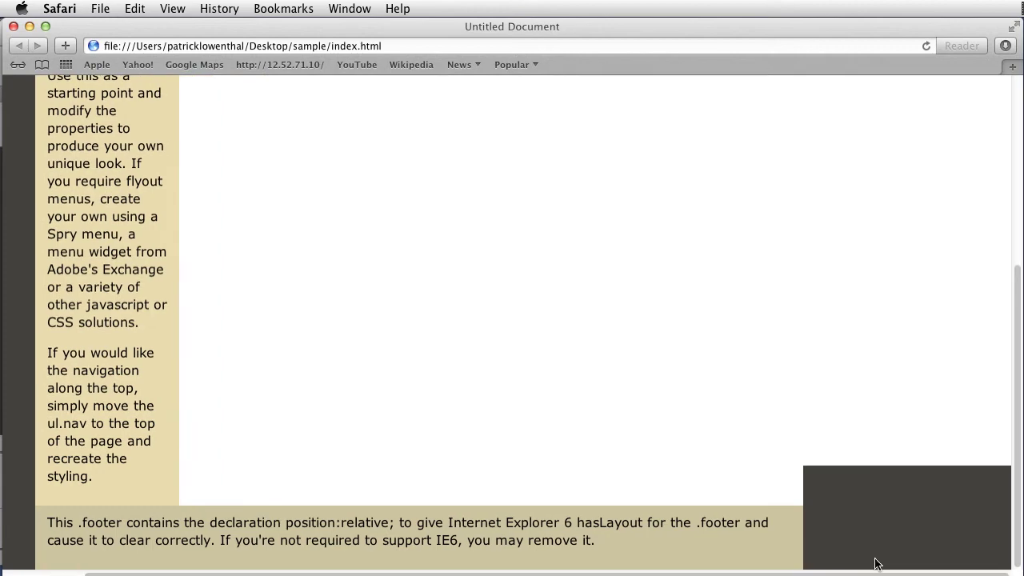
scroll(798, 442, "up", 8)
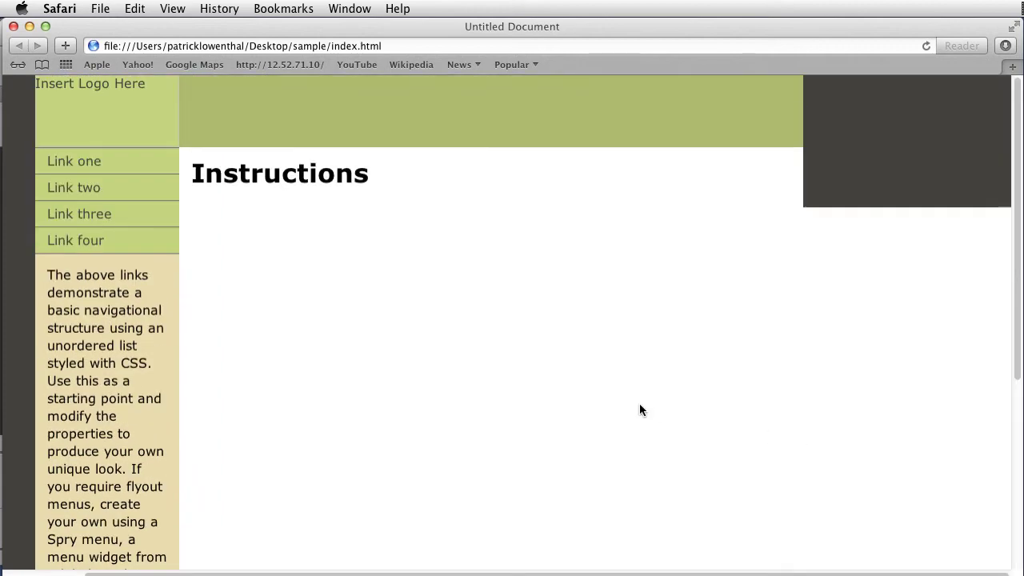
scroll(640, 410, "down", 8)
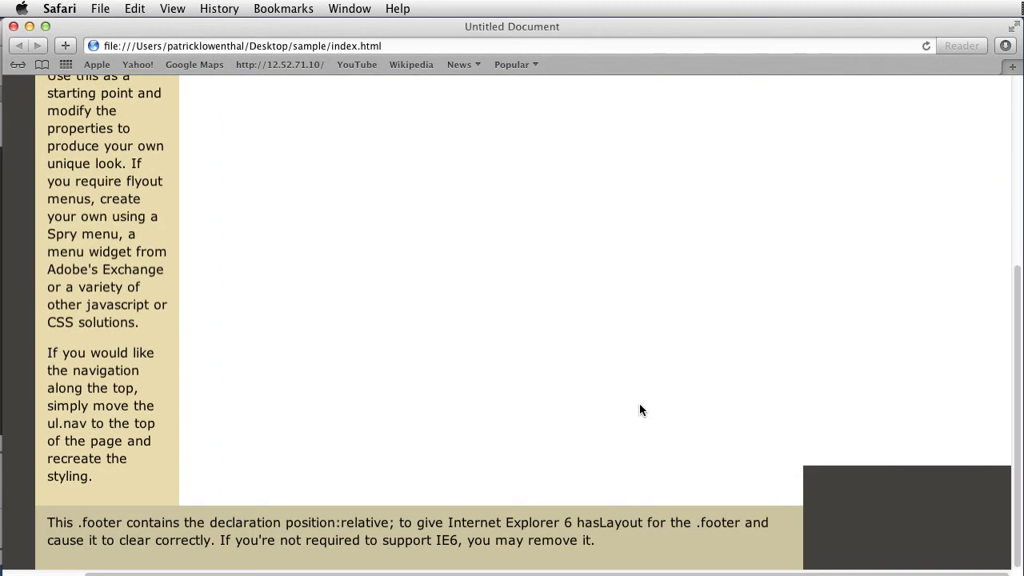
scroll(639, 410, "up", 8)
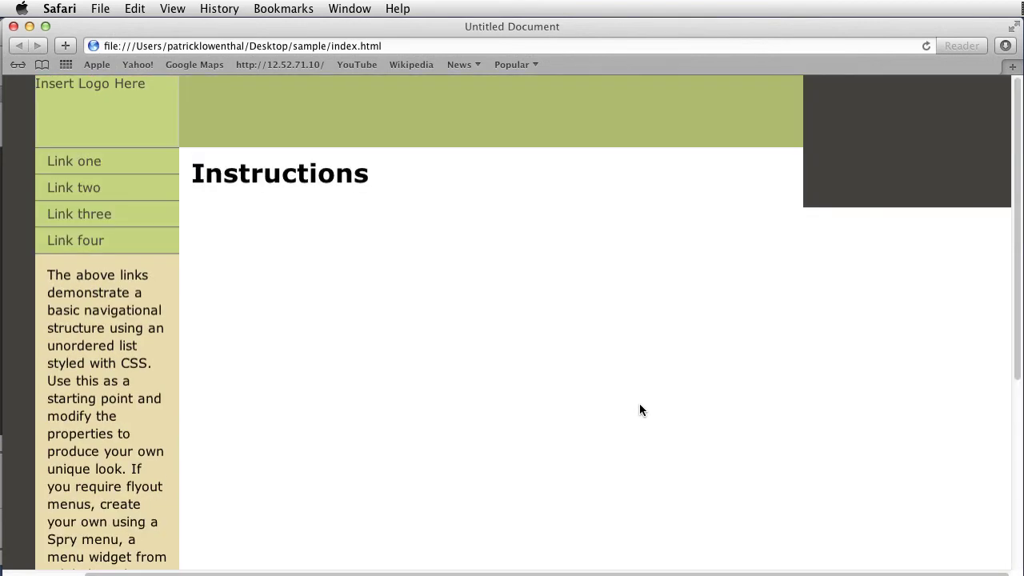
left_click(13, 28)
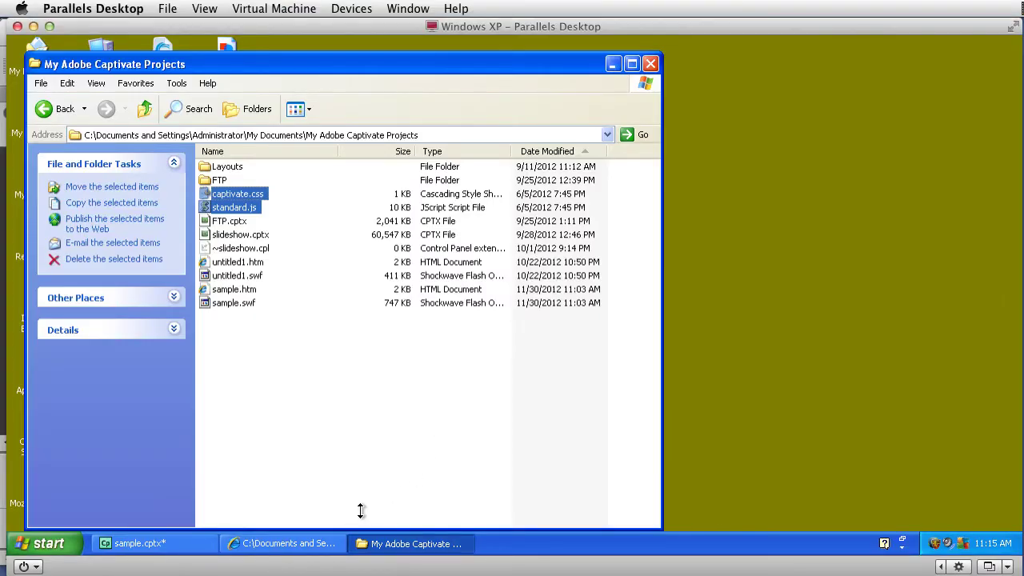
Step: Switch to the sample.cptx project in Captivate and rescale it to the 640 x 480 preset with all objects rescaled
left_click(137, 544)
left_click(188, 49)
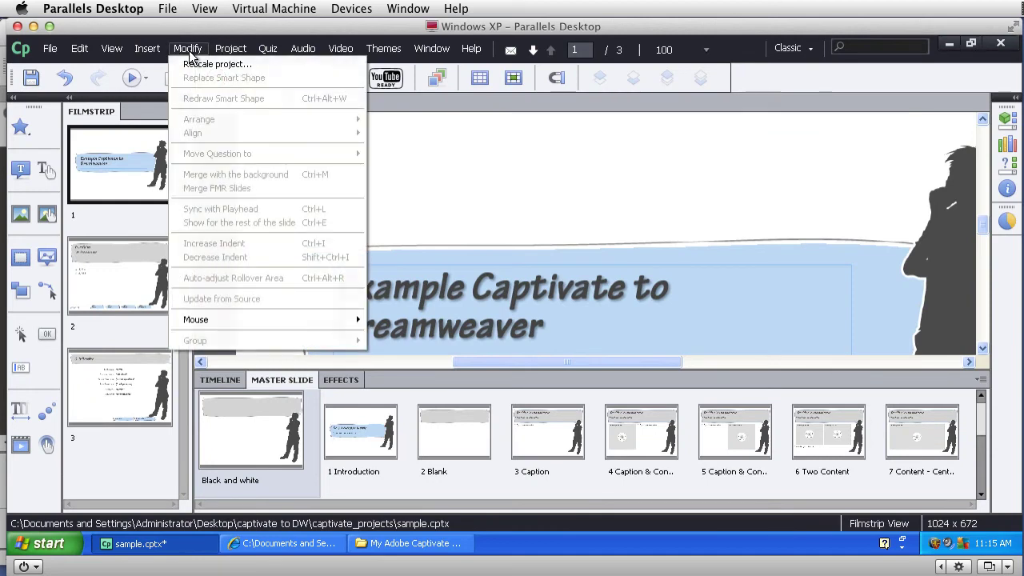
left_click(192, 64)
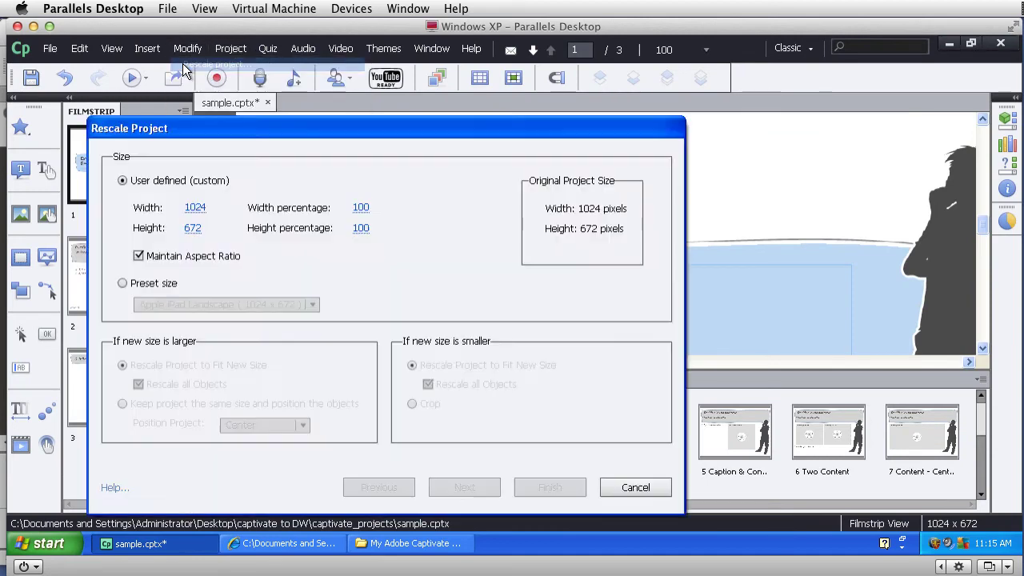
left_click(123, 283)
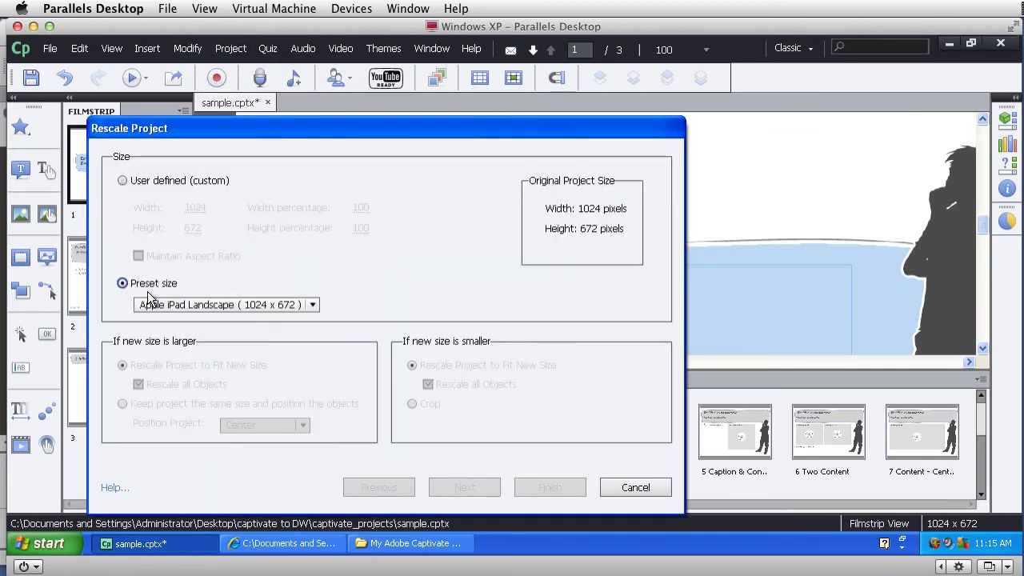
left_click(157, 307)
left_click(183, 350)
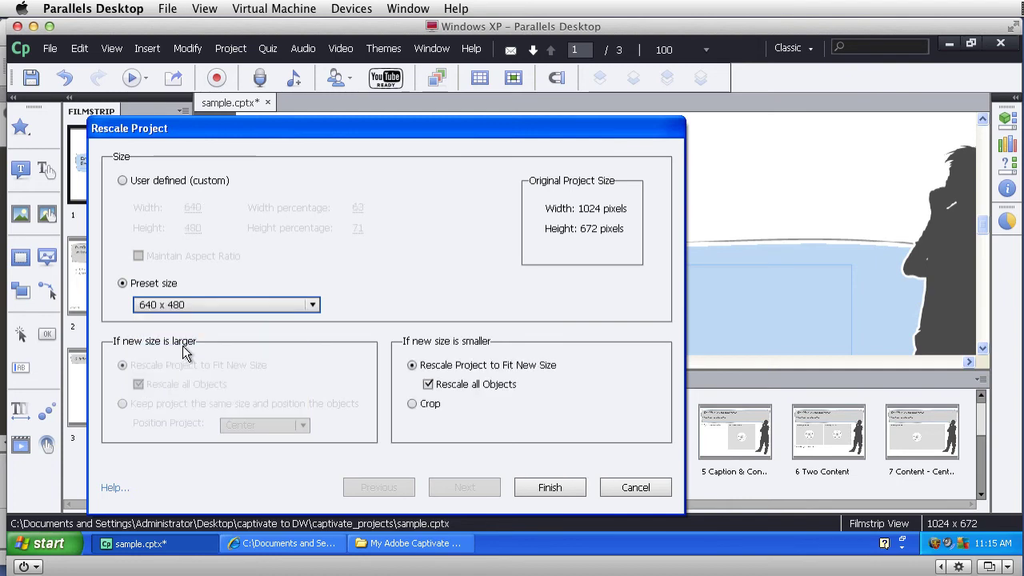
left_click(570, 488)
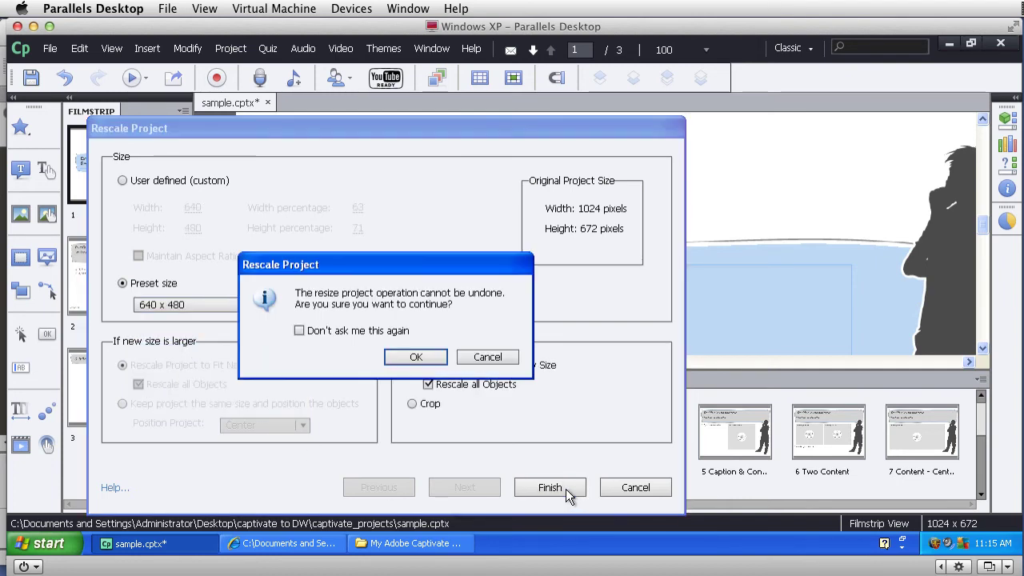
left_click(417, 357)
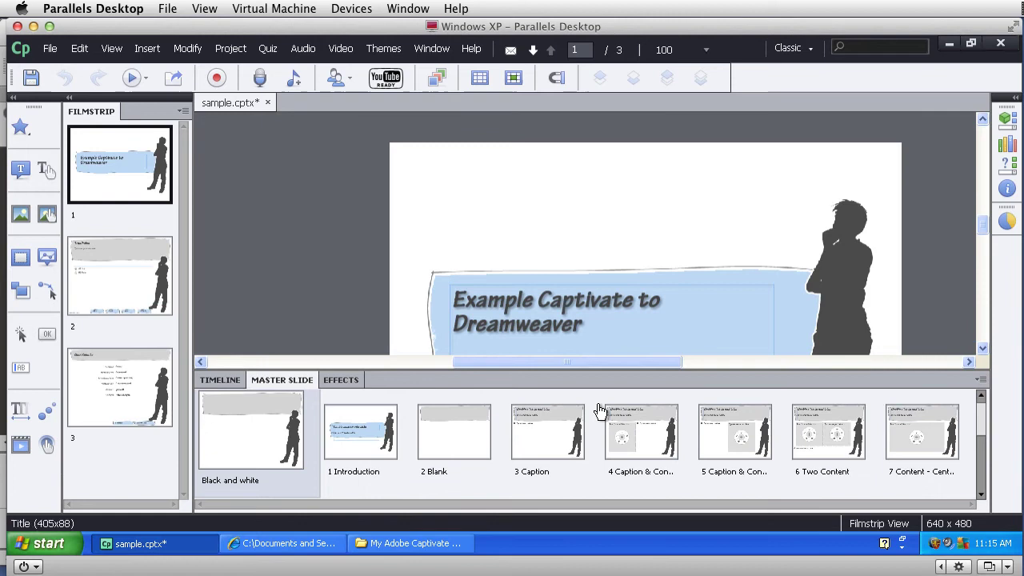
Step: Publish the project as SWF, overwriting the existing sample files, and view the output in the browser before closing it
left_click(50, 49)
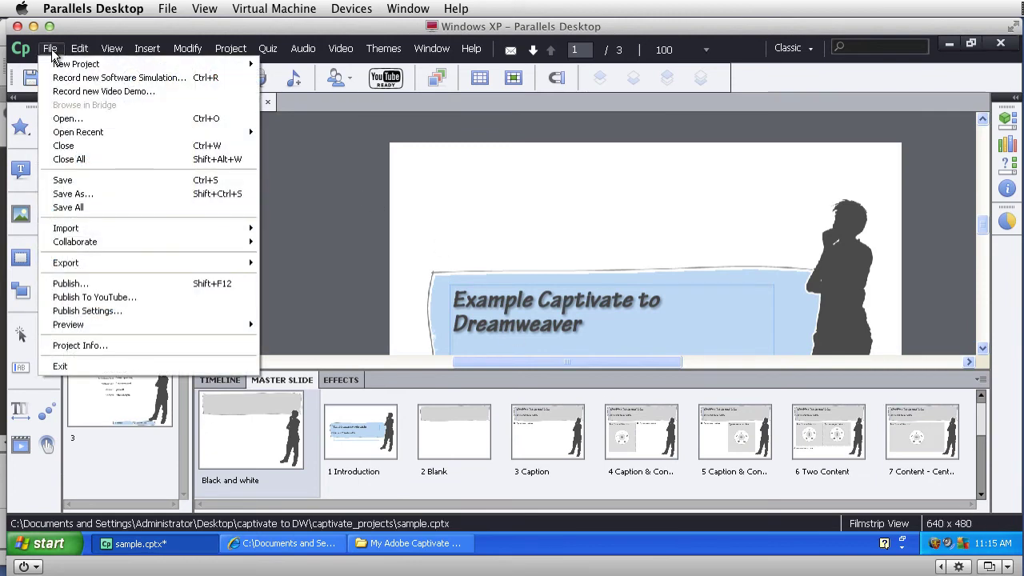
left_click(70, 288)
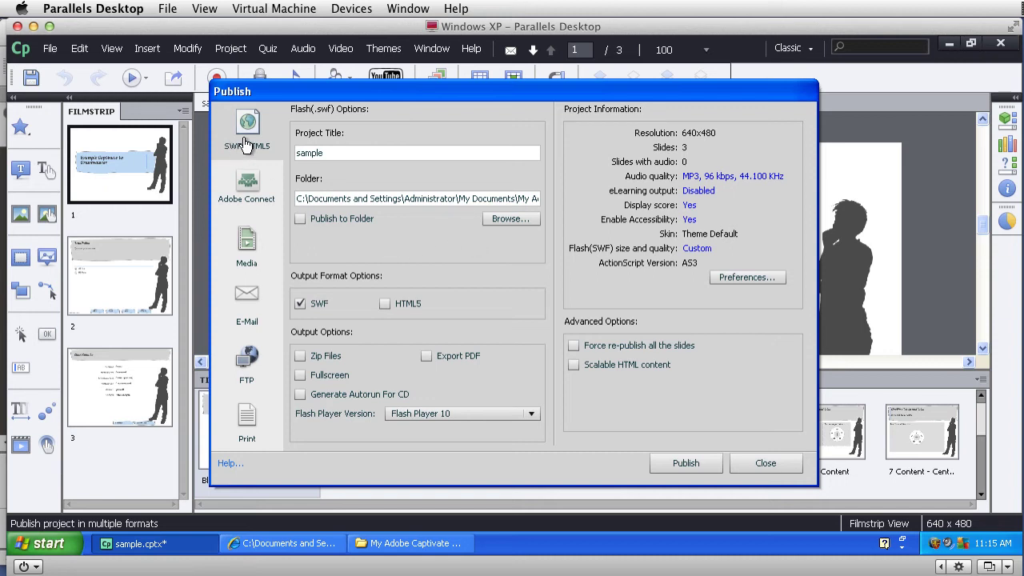
left_click(705, 464)
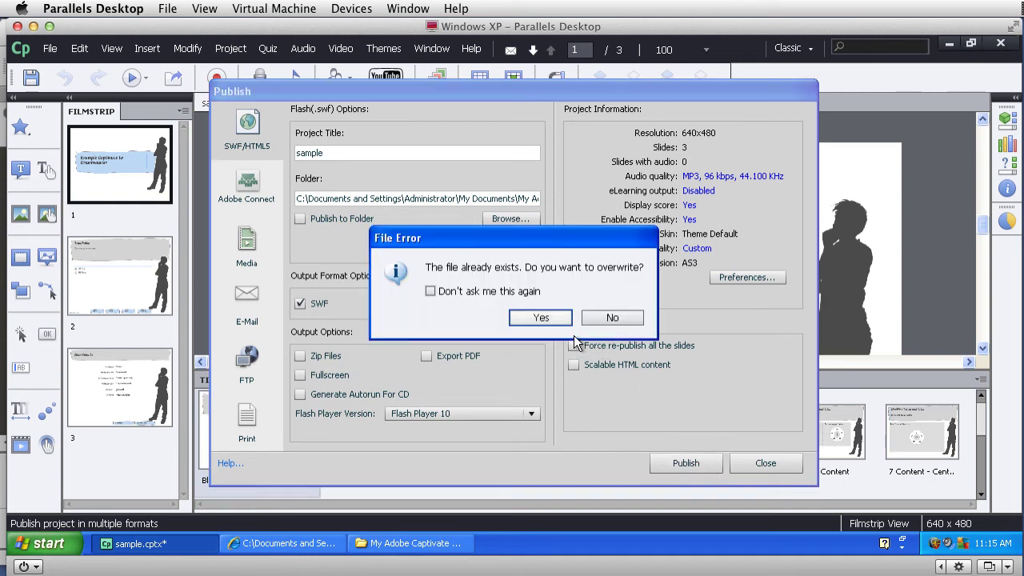
left_click(554, 319)
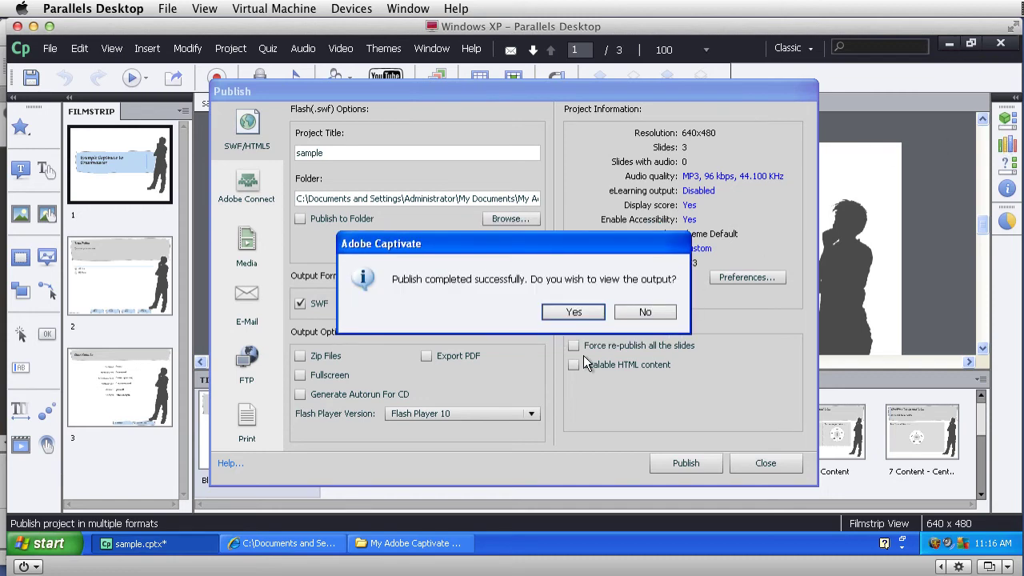
left_click(581, 309)
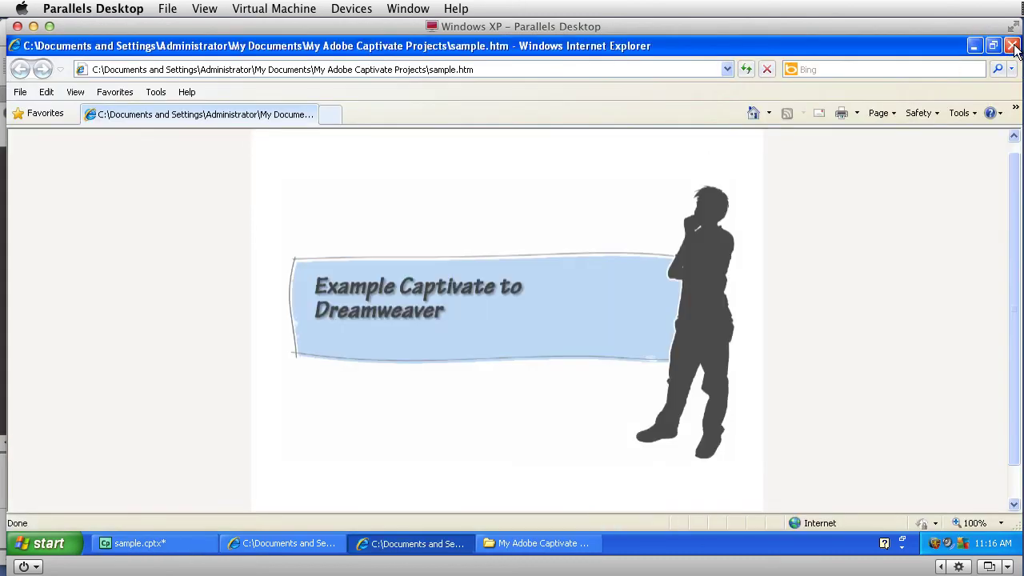
left_click(1013, 46)
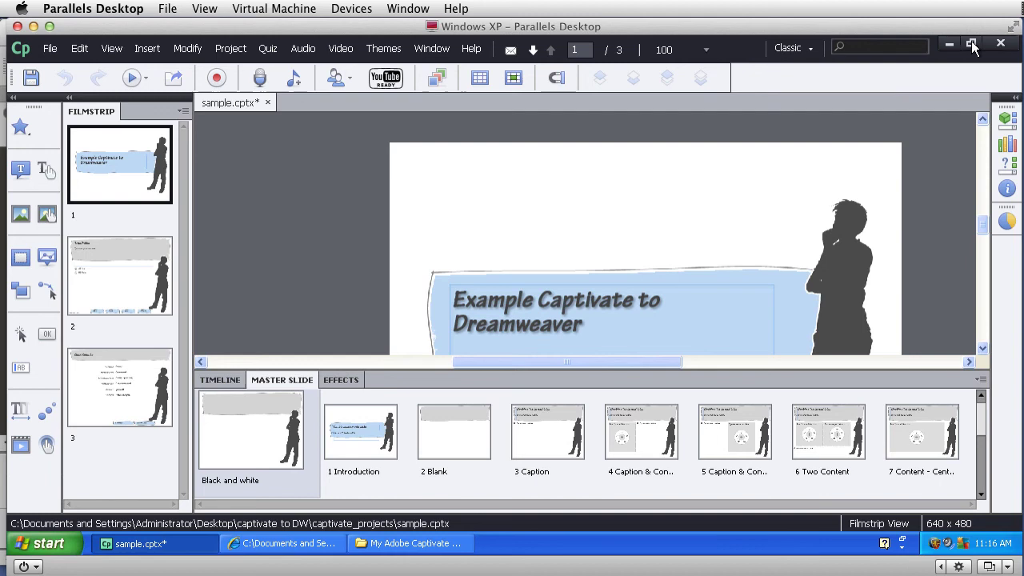
Step: Sort the My Adobe Captivate Projects folder by date modified and copy the republished sample.swf into the sample site folder, replacing the existing file
left_click(948, 44)
left_click(286, 347)
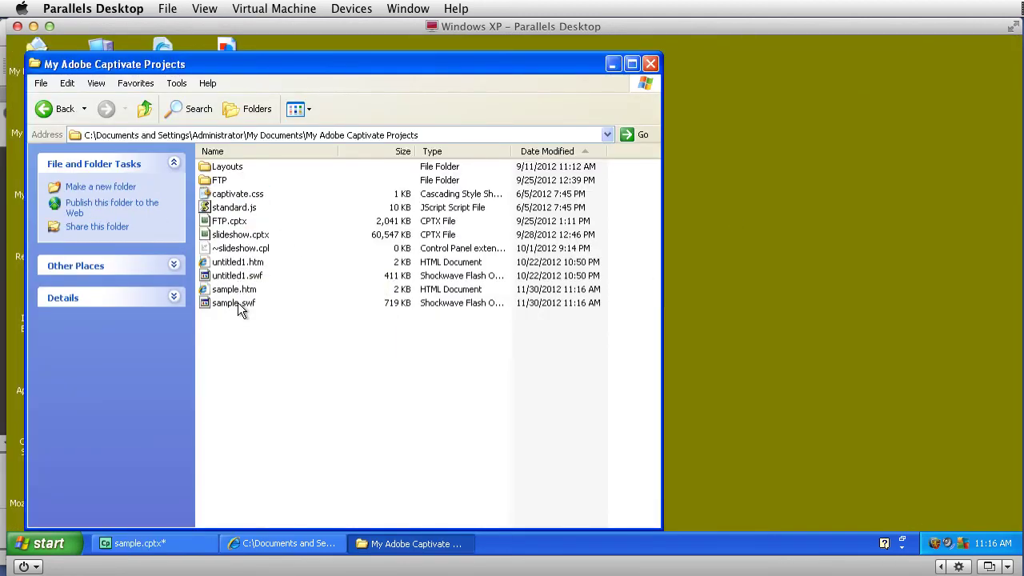
left_click(544, 153)
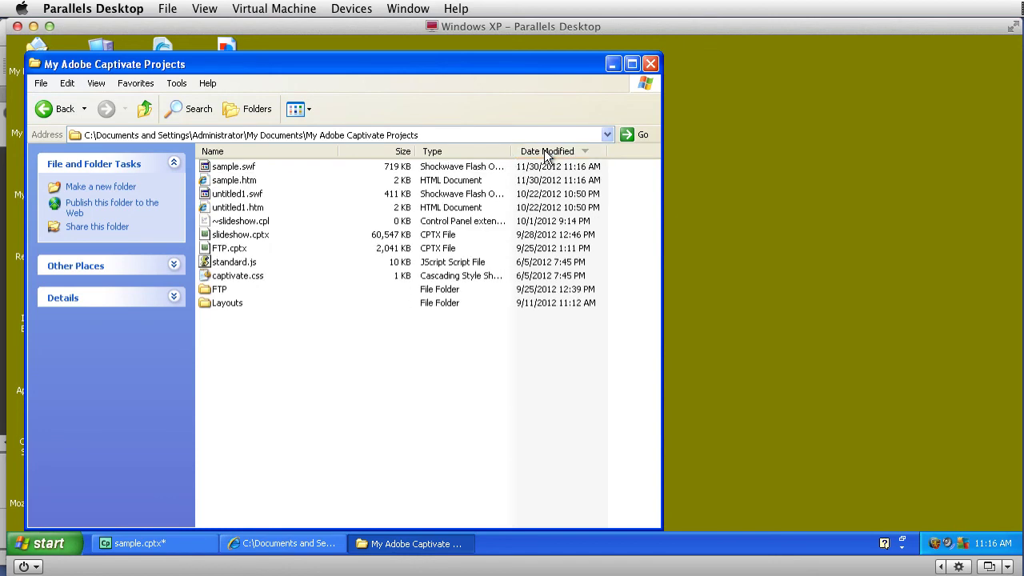
left_click(242, 168)
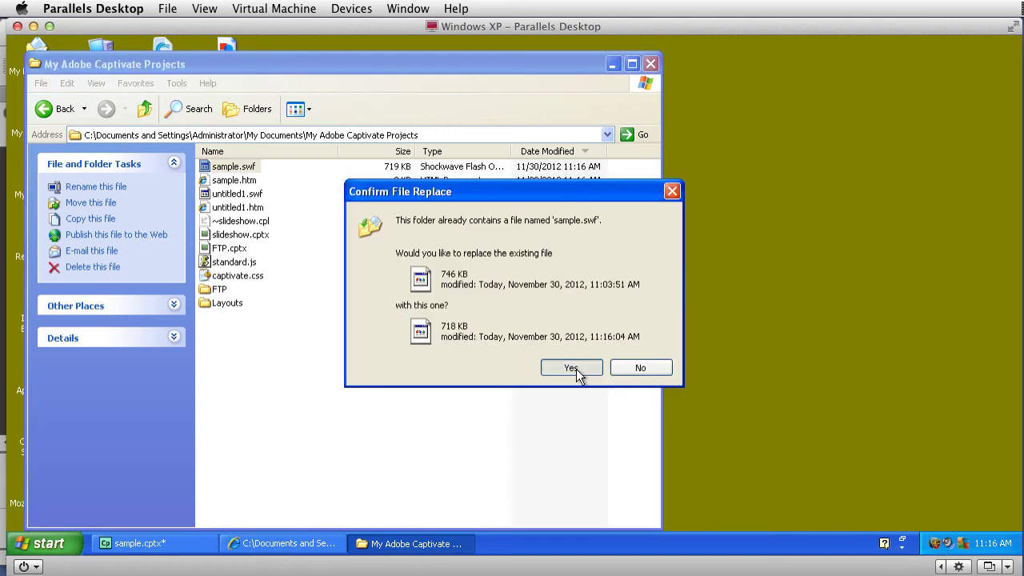
left_click(571, 368)
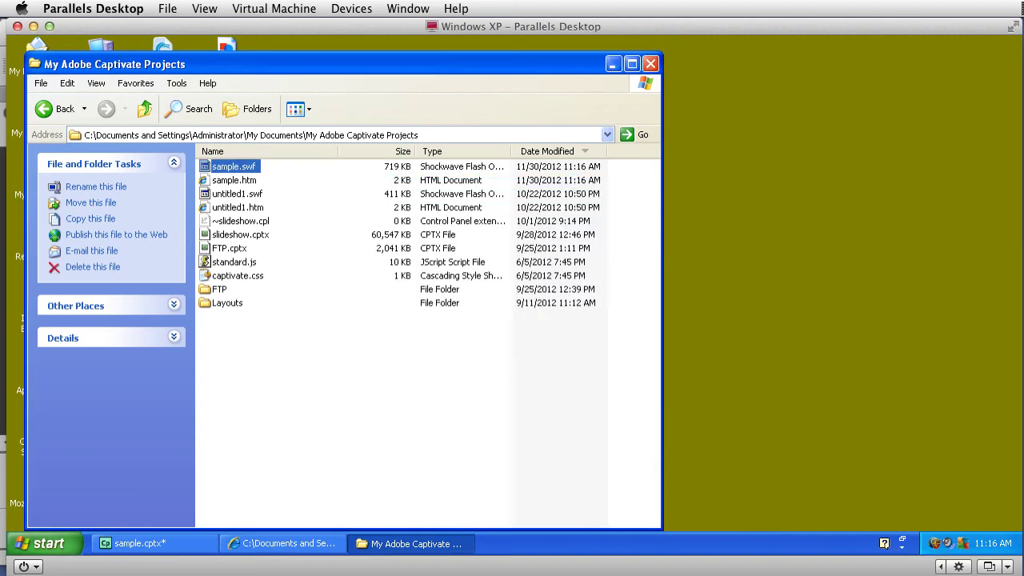
Step: Switch to Dreamweaver and delete the oversized SWF below the Instructions heading in index.html
key("super+Tab")
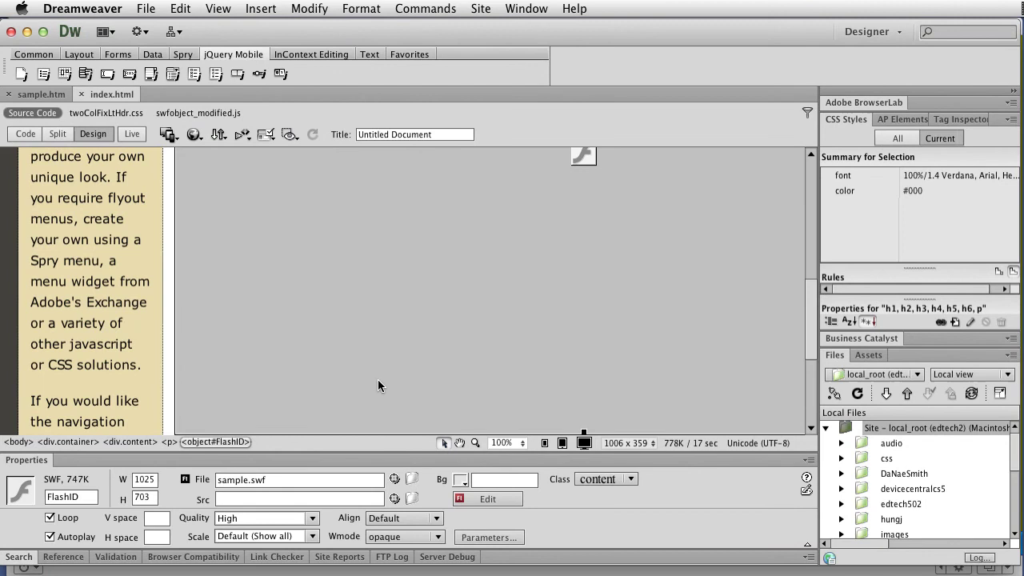
scroll(379, 380, "up", 10)
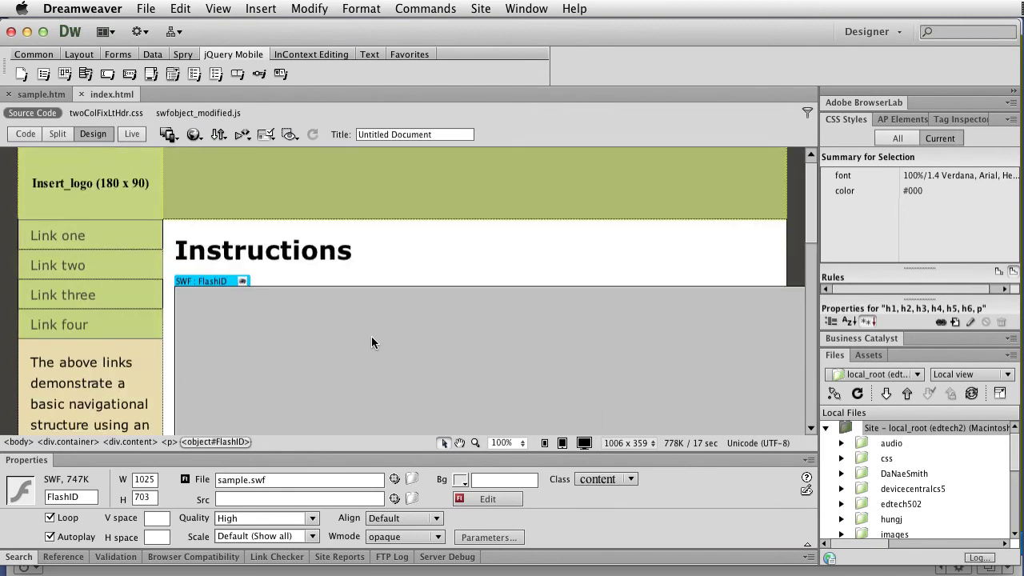
key("Delete")
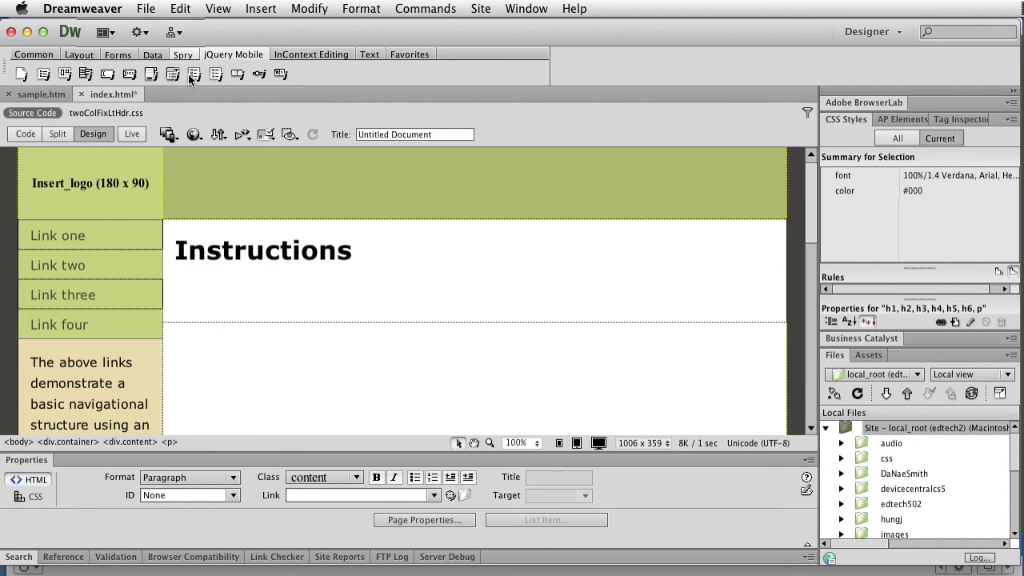
Step: Insert sample.swf from the sample folder below the Instructions heading, with the title "new swf"
left_click(260, 8)
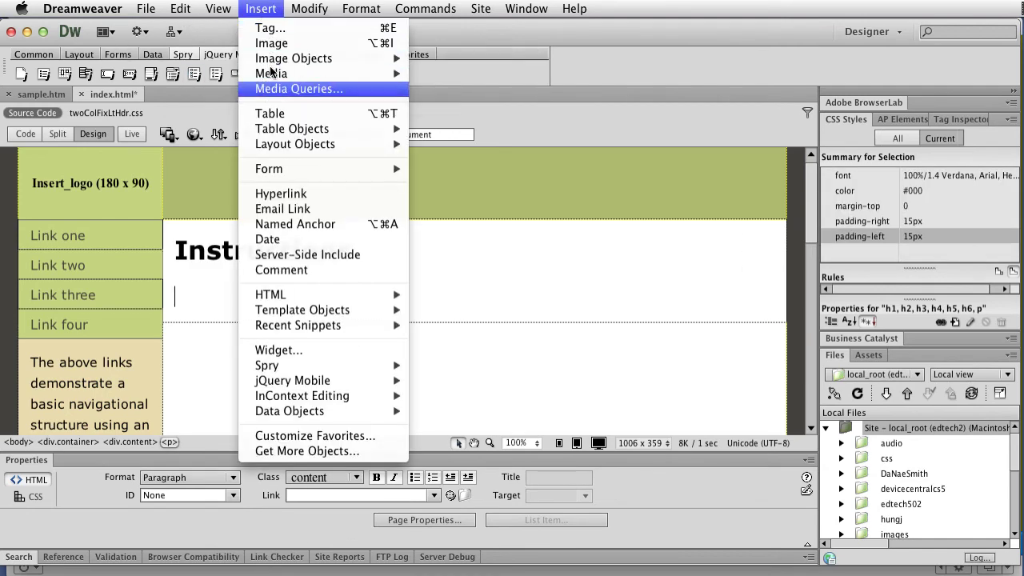
mouse_move(276, 80)
left_click(439, 73)
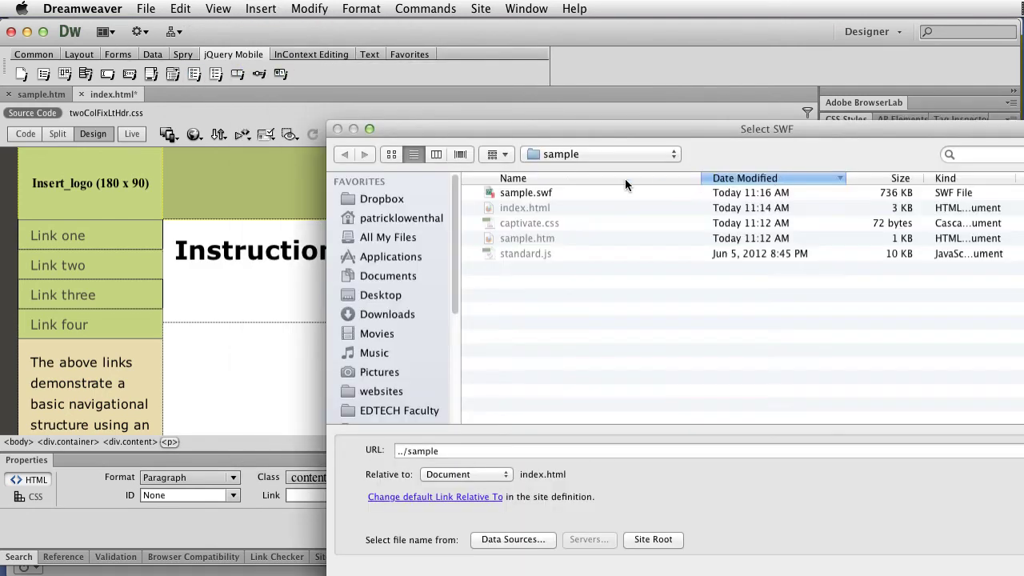
left_click(535, 193)
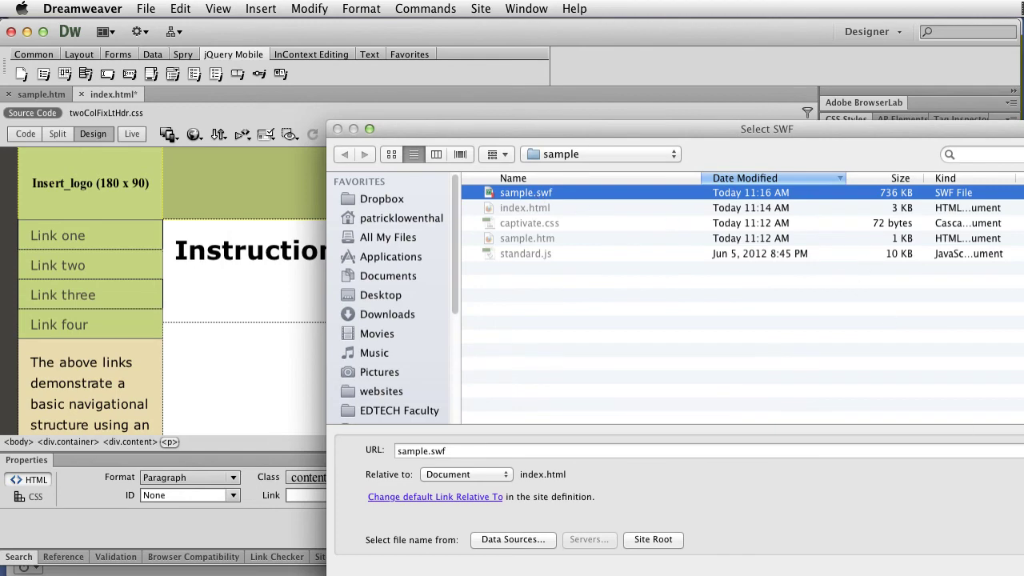
key("Return")
type("new swf")
left_click(568, 185)
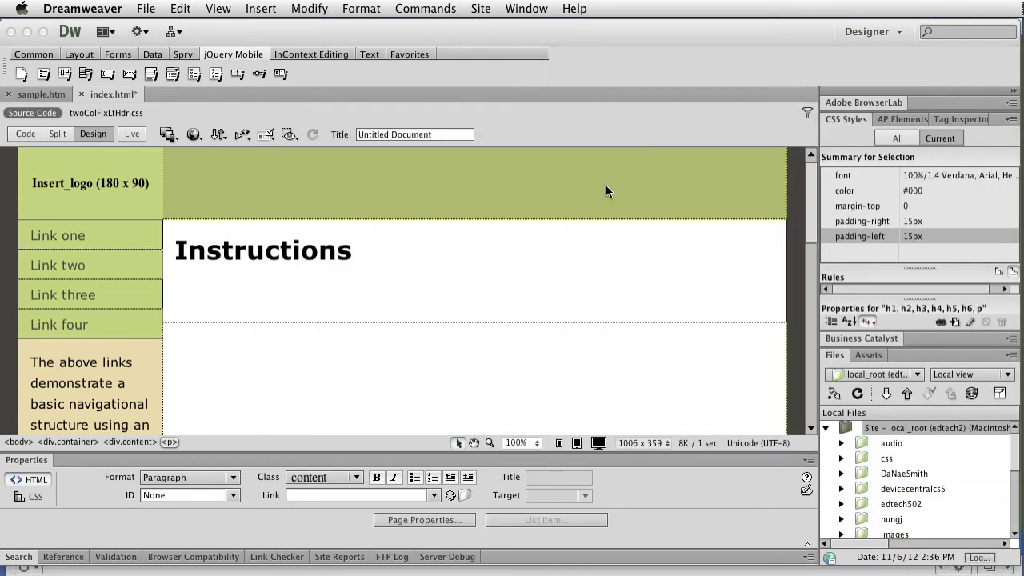
left_click(386, 243)
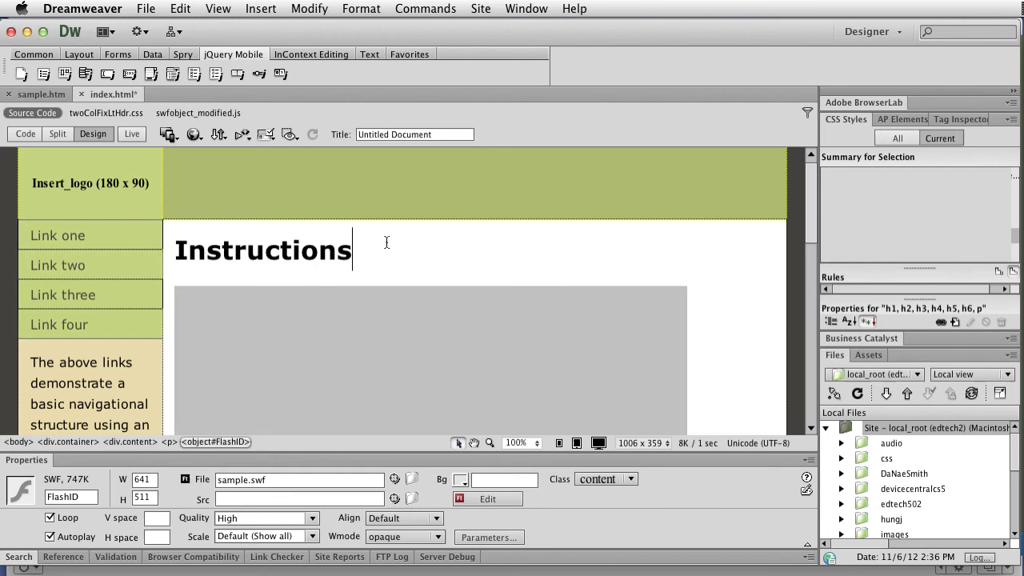
Step: Check the resized SWF placeholder against the content column, then save index.html and preview it in Safari
scroll(734, 361, "down", 10)
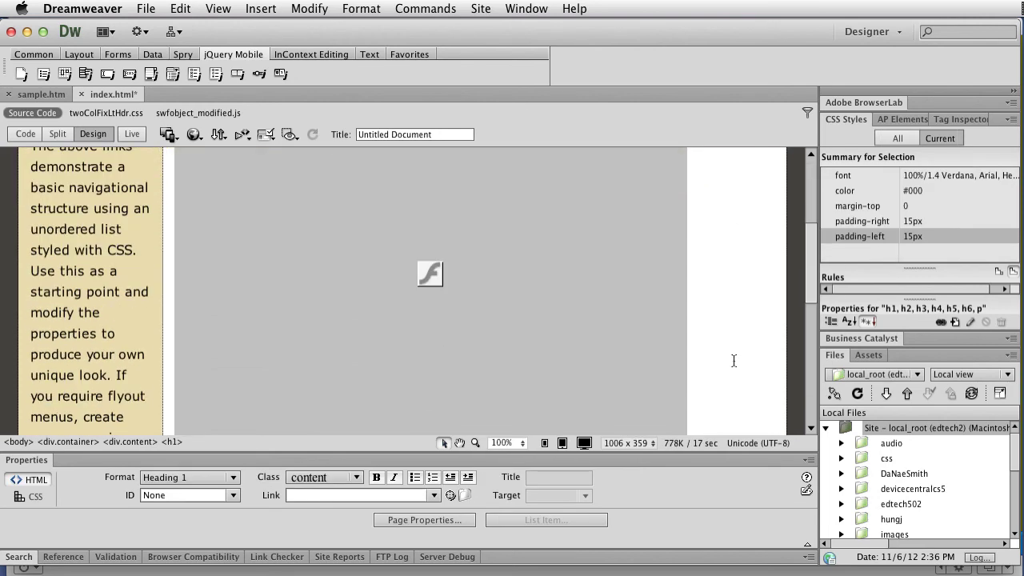
scroll(732, 356, "up", 10)
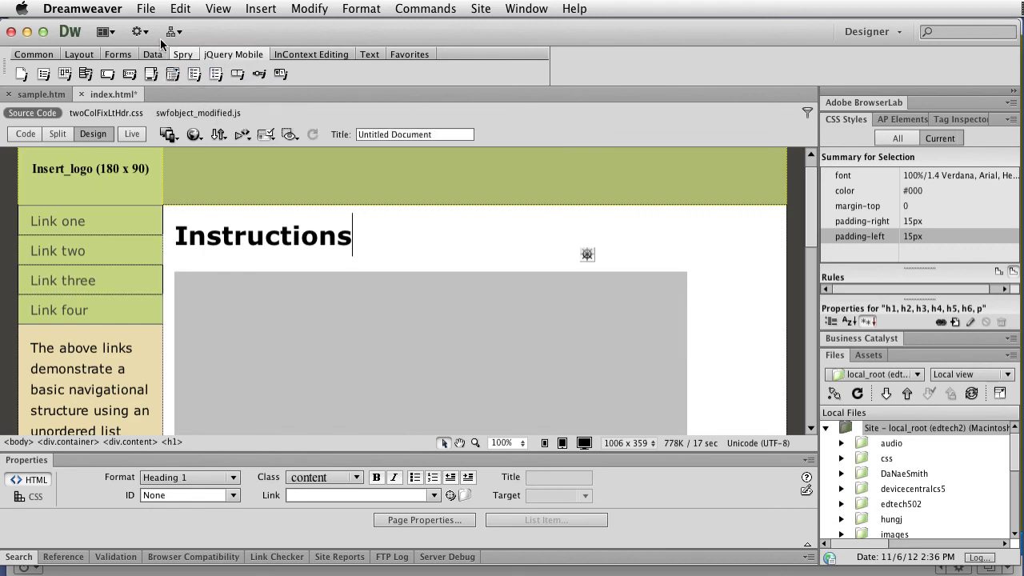
left_click(147, 10)
left_click(177, 192)
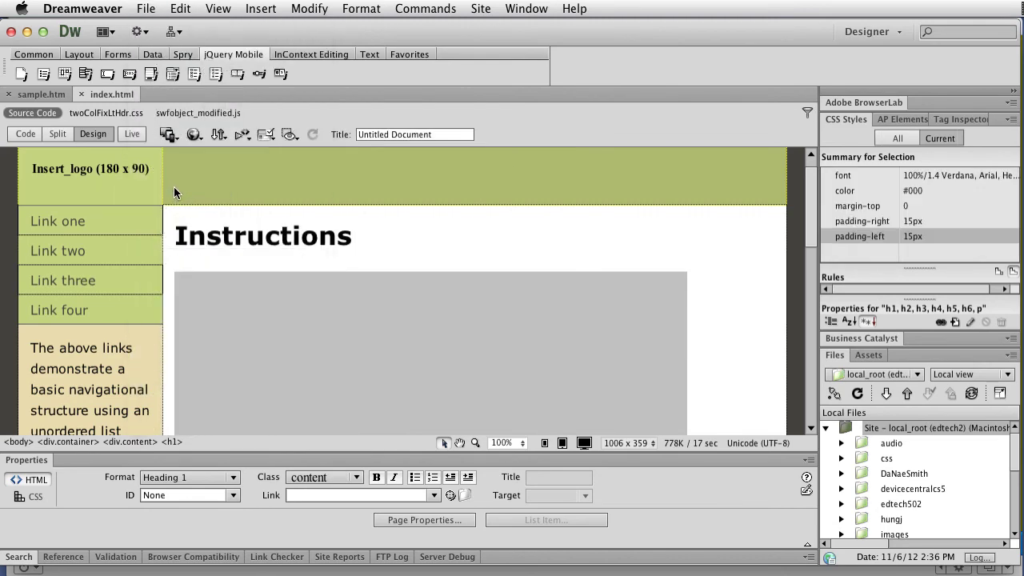
left_click(194, 134)
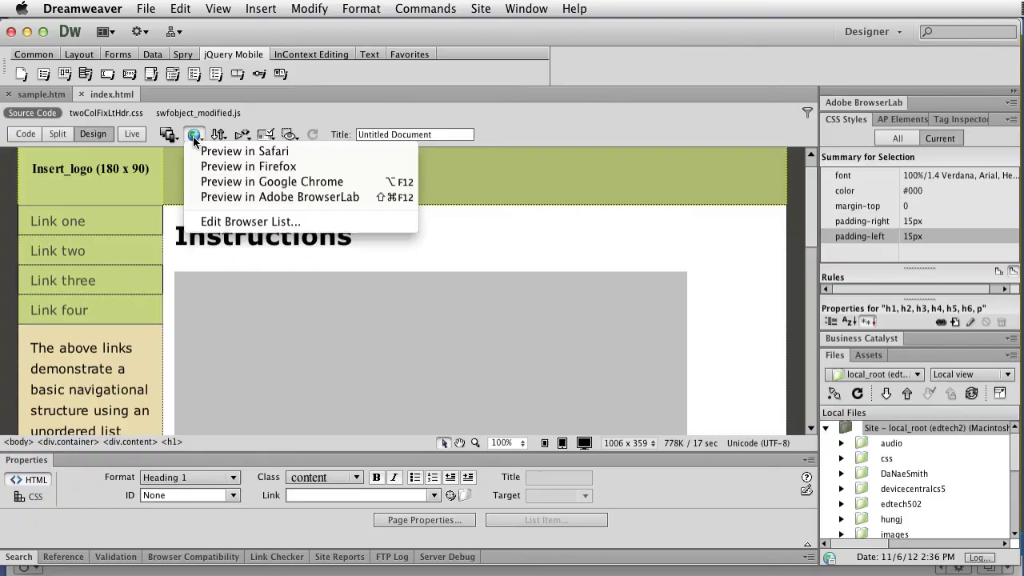
left_click(203, 153)
Step: Examine how the SWF fits the page layout in the browser preview, and play and pause the movie
scroll(848, 436, "down", 5)
scroll(849, 436, "up", 2)
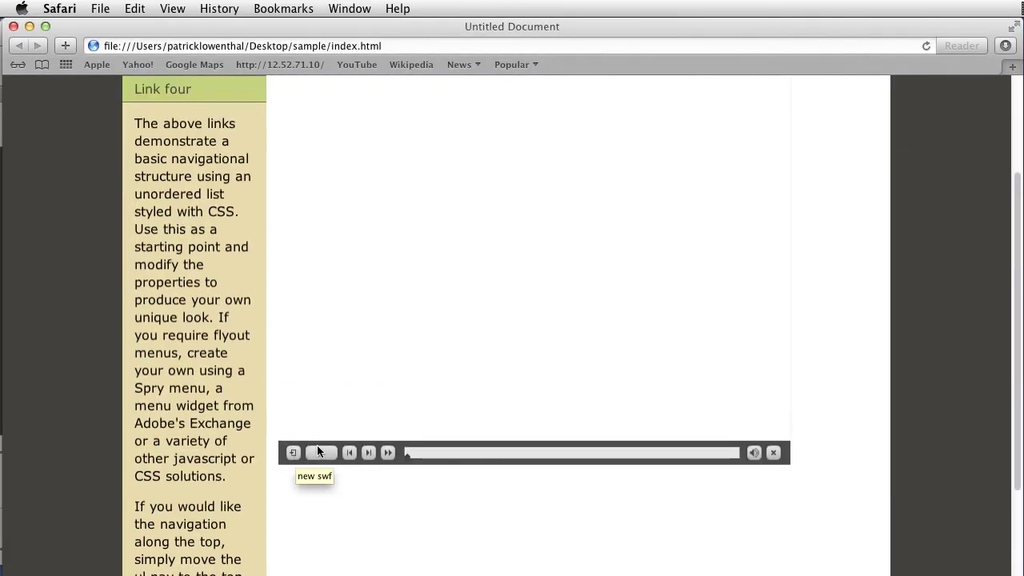
scroll(720, 452, "up", 3)
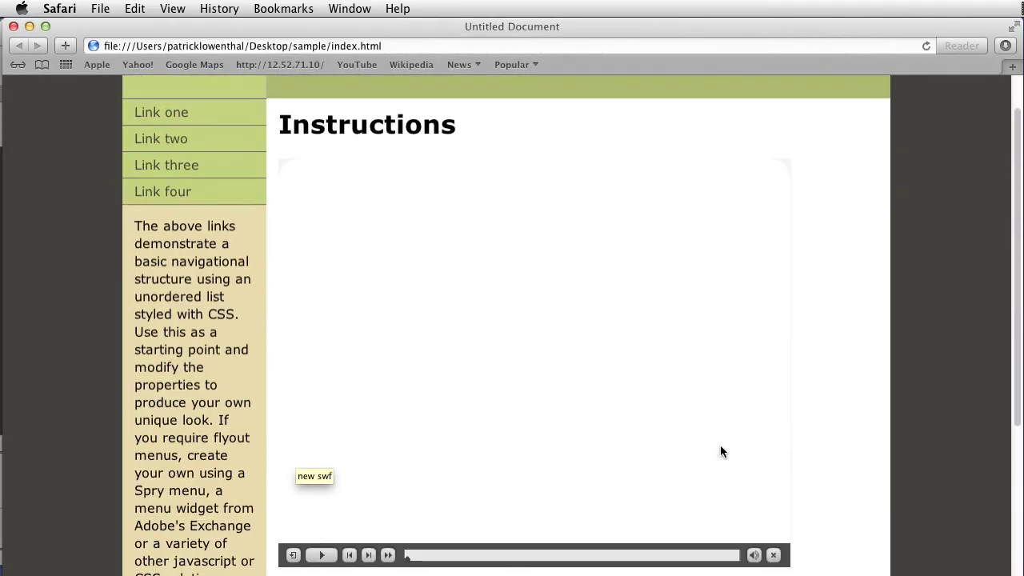
left_click(312, 557)
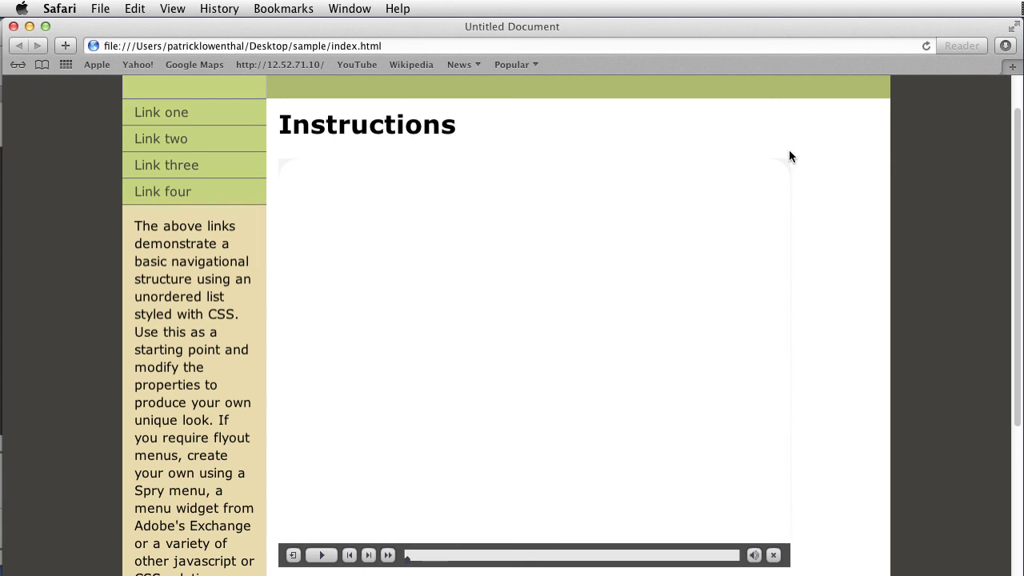
left_click(342, 562)
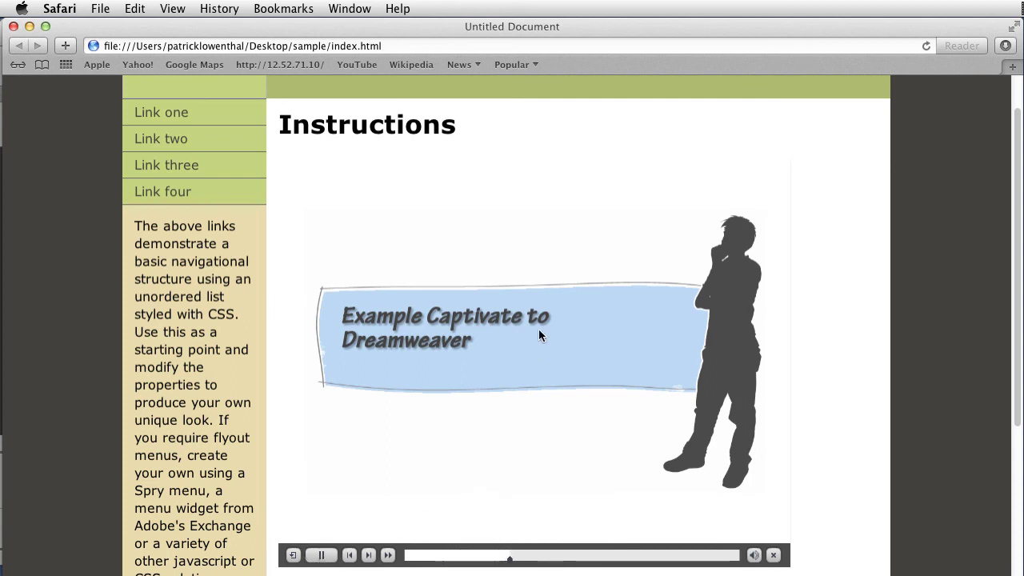
left_click(328, 556)
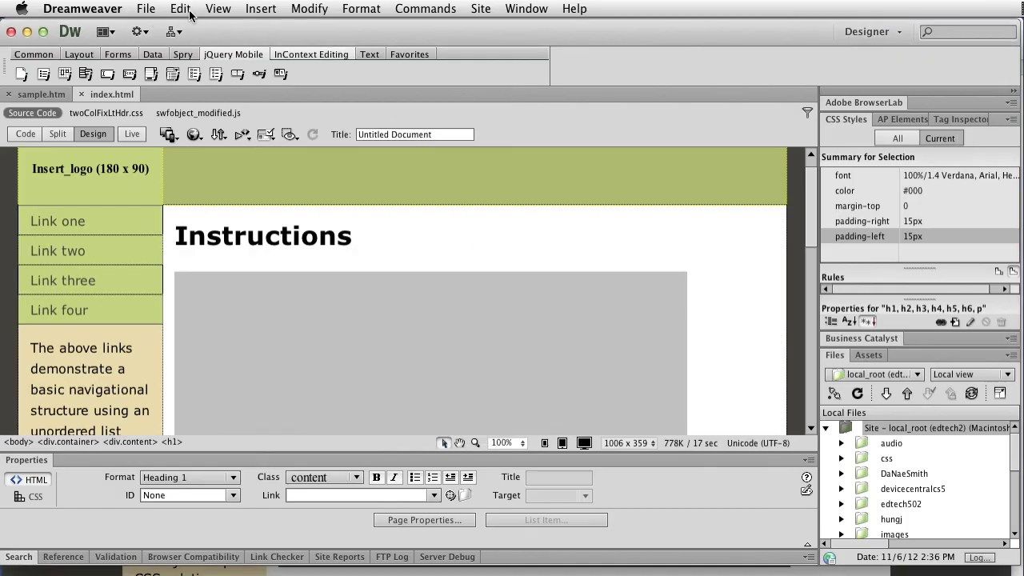
Step: Look over the media types available for insertion in Dreamweaver, and switch to the sample.htm page
left_click(261, 9)
mouse_move(284, 75)
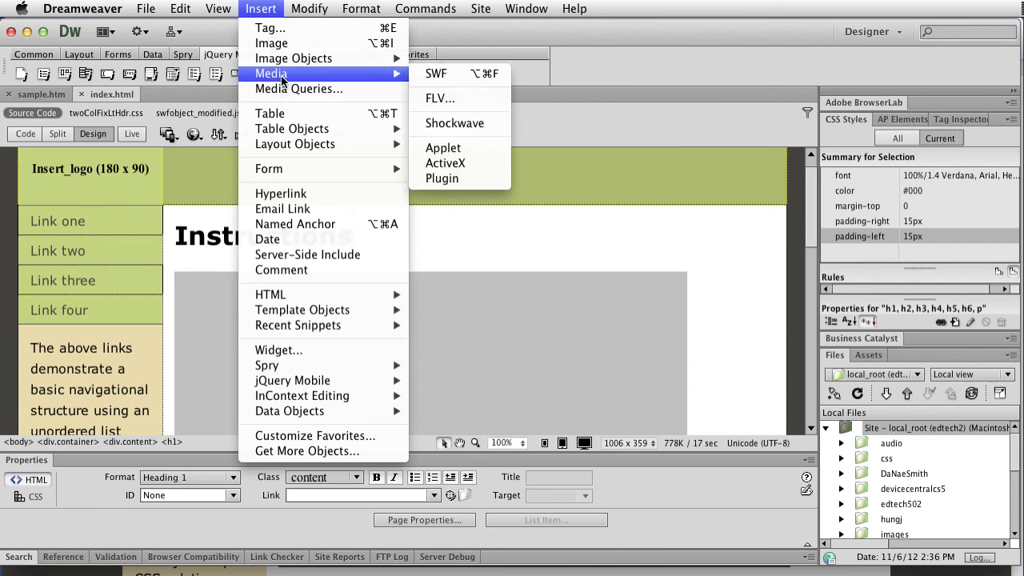
left_click(461, 255)
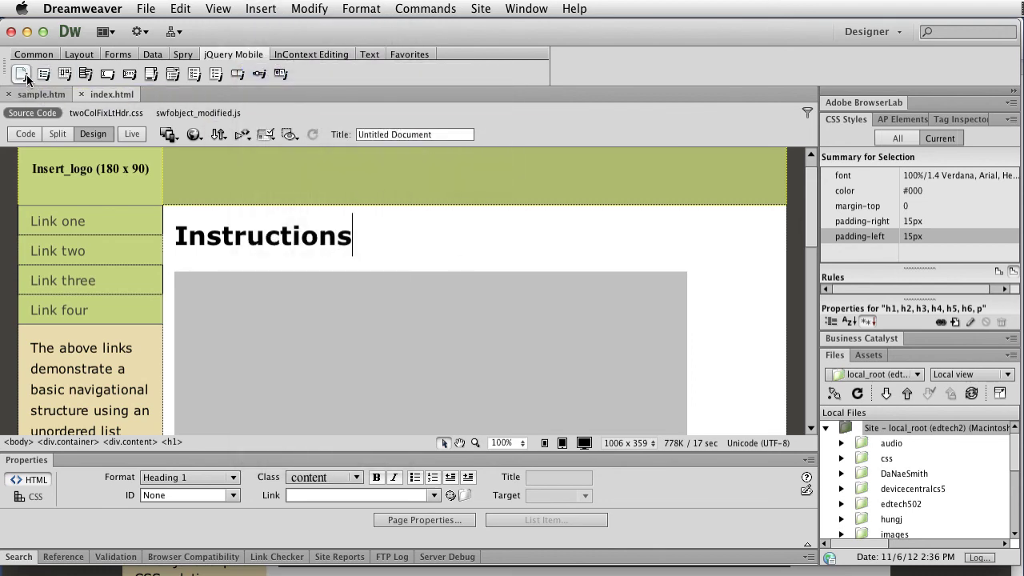
left_click(33, 96)
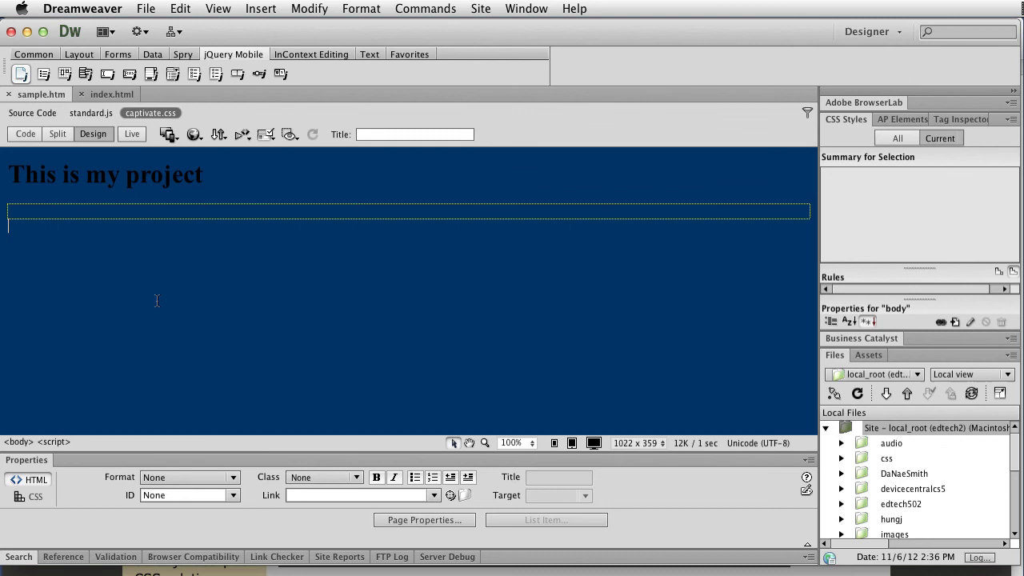